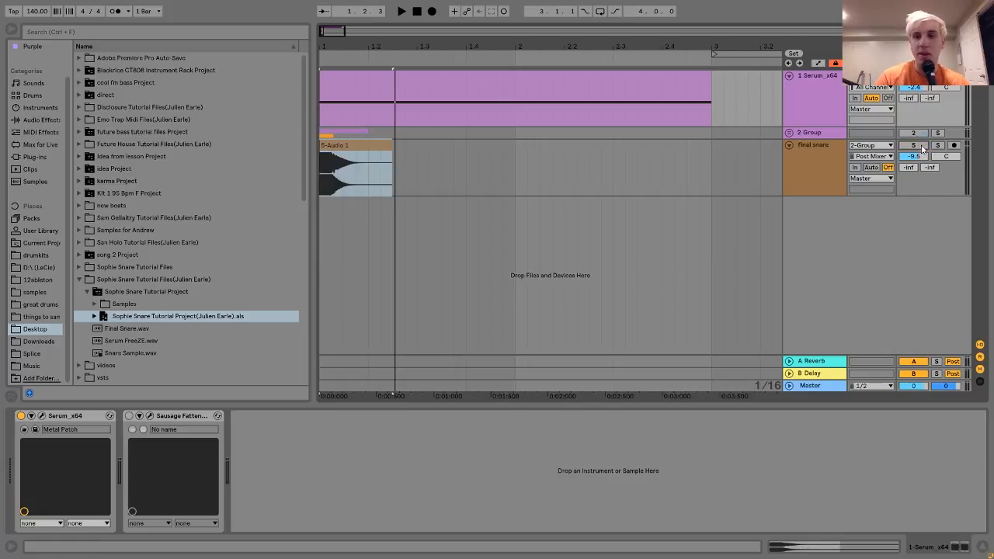
Compare the Serum_x64 track's sound with Sausage Fattener switched on and off.
click(810, 104)
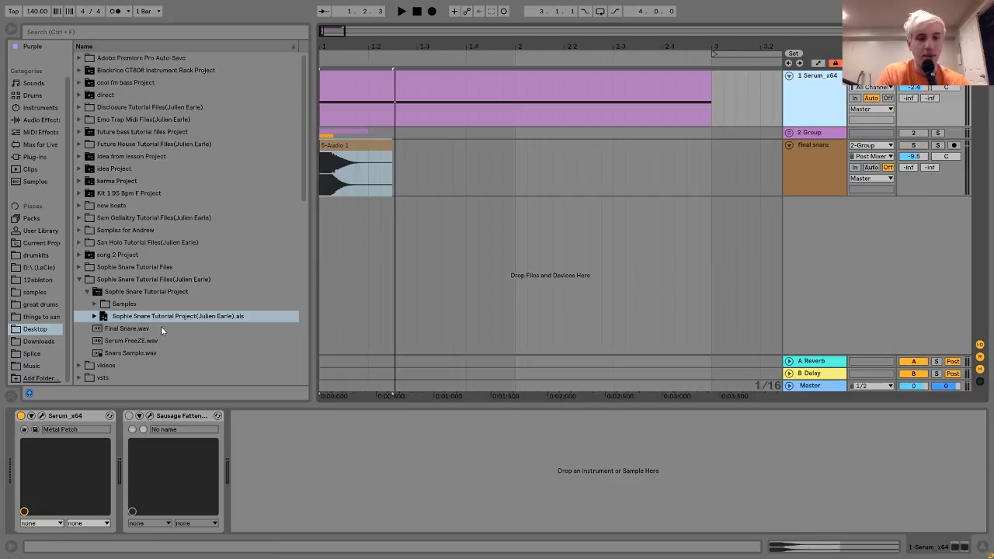
click(129, 416)
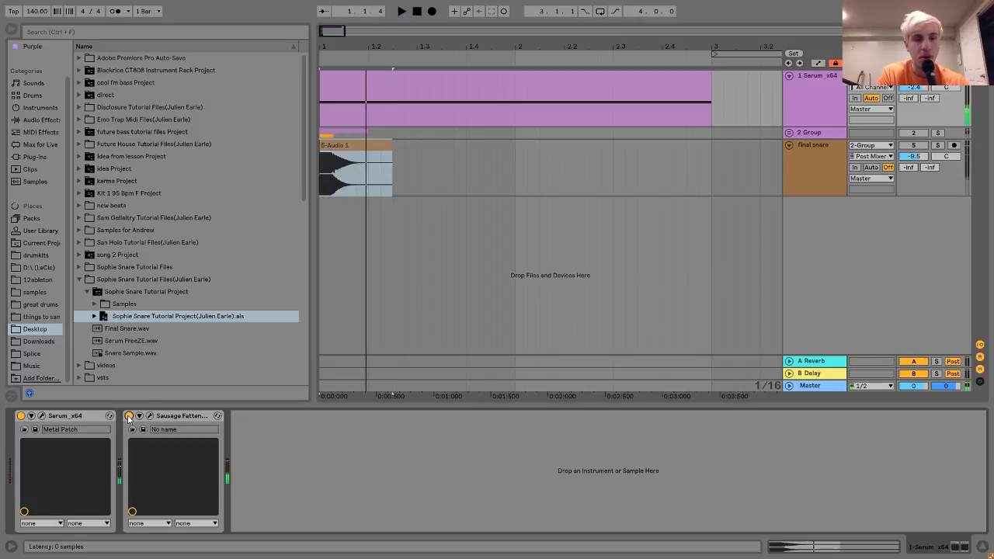
click(128, 416)
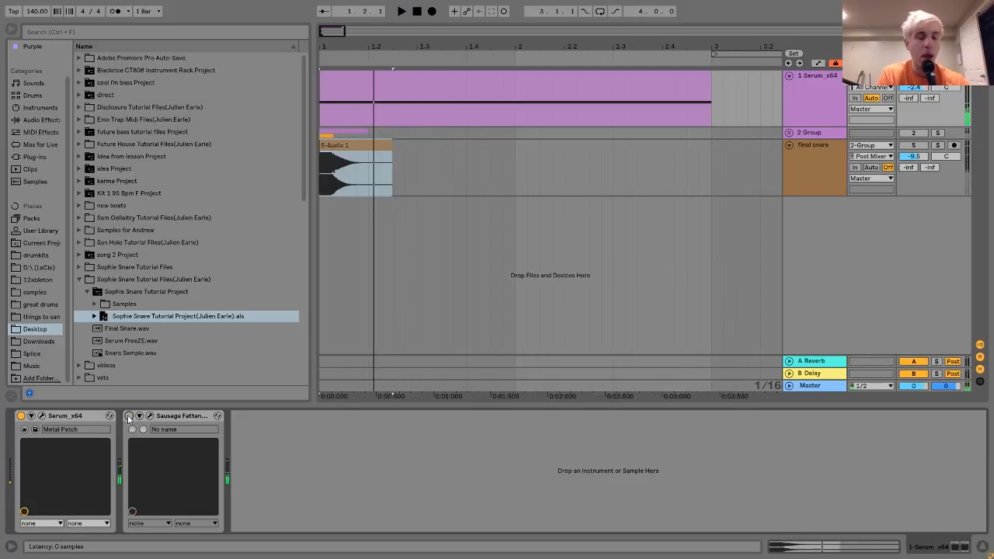
Open the Serum instrument with the Metal Patch preset and audition it with repeated low notes.
click(42, 416)
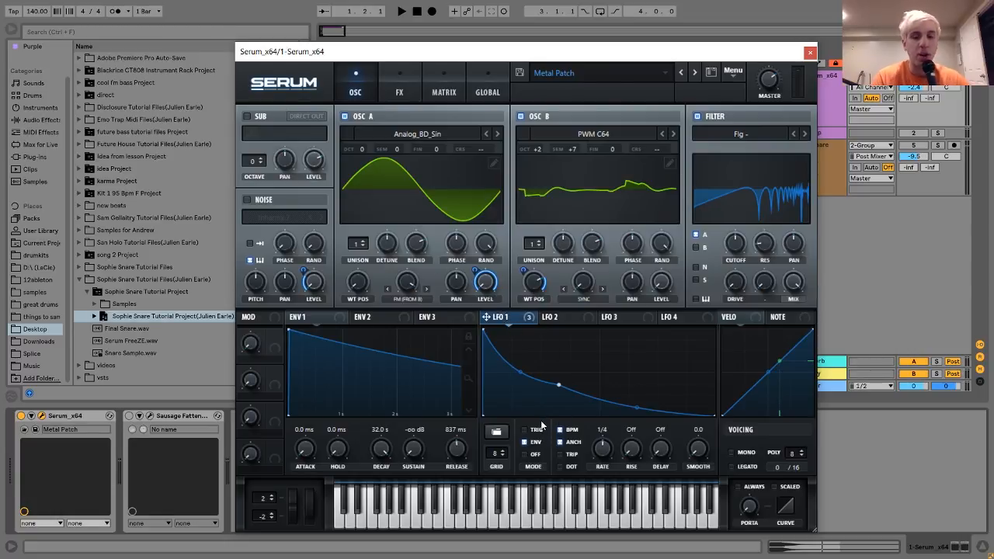
key(z)
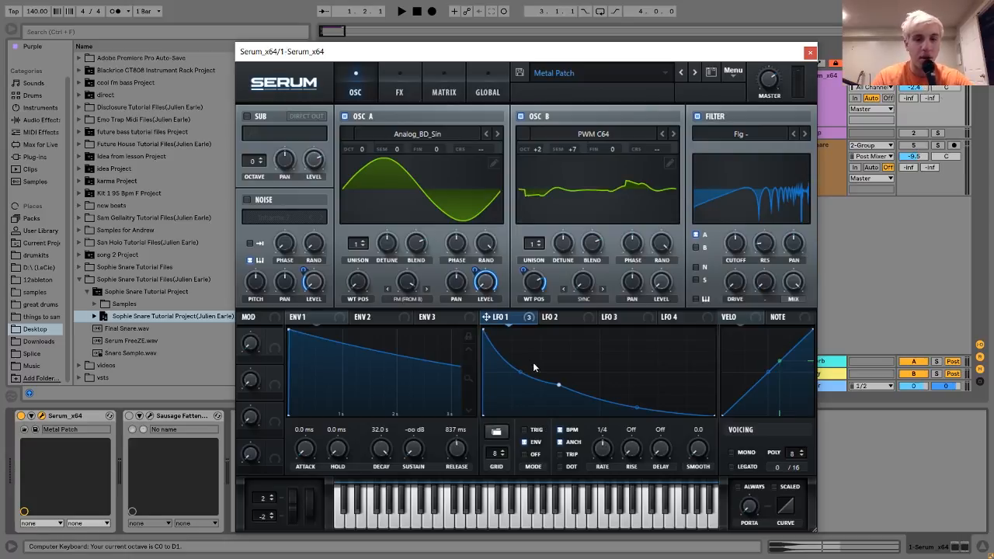
key(a)
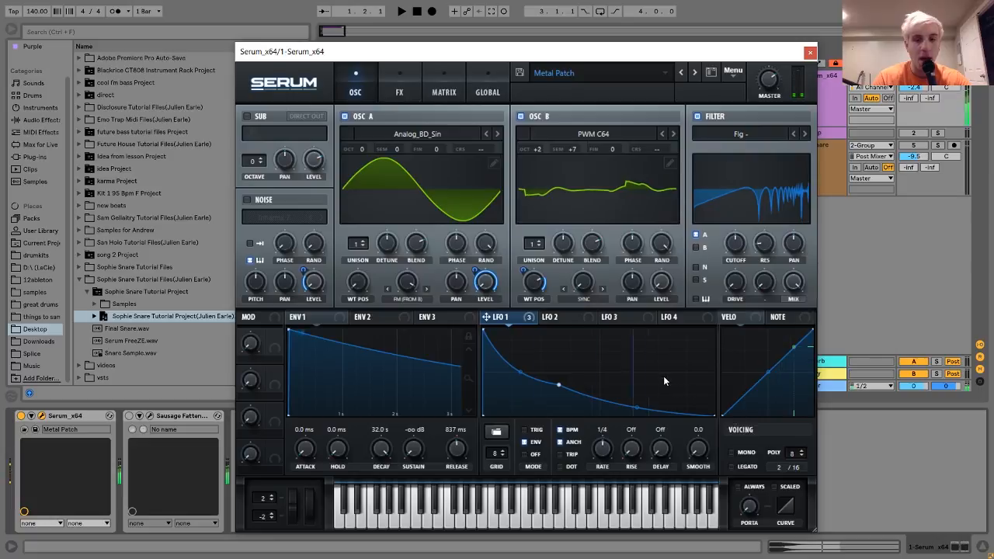
key(a)
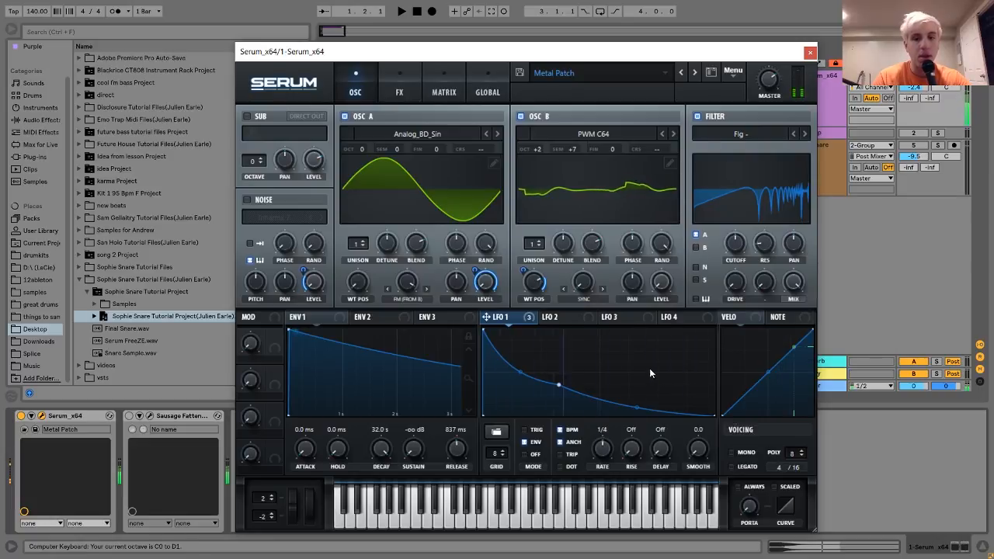
key(a)
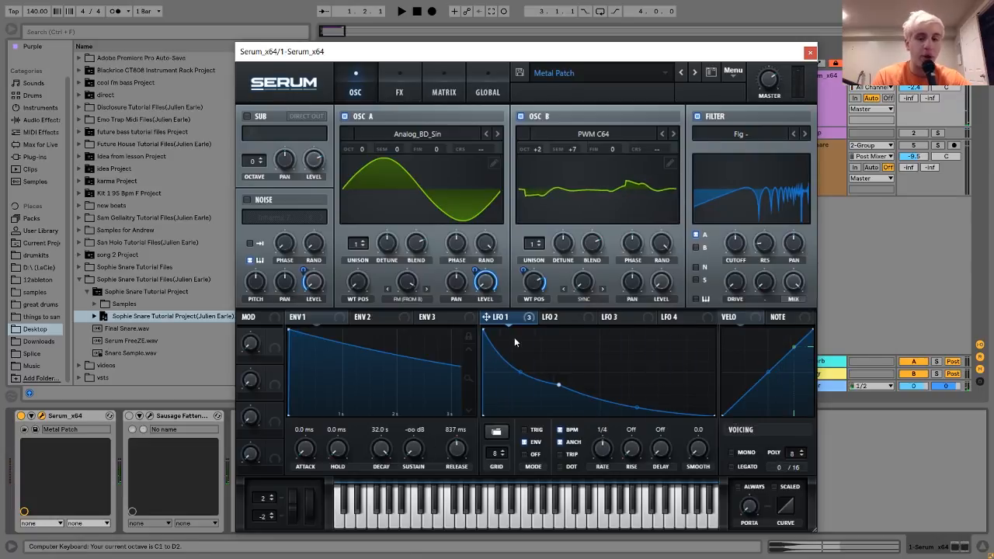
key(a)
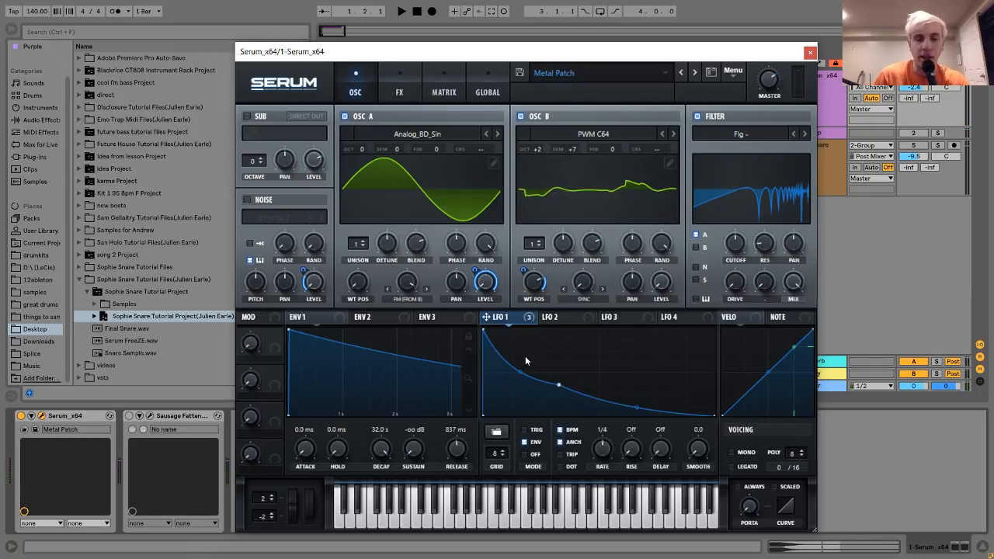
key(a)
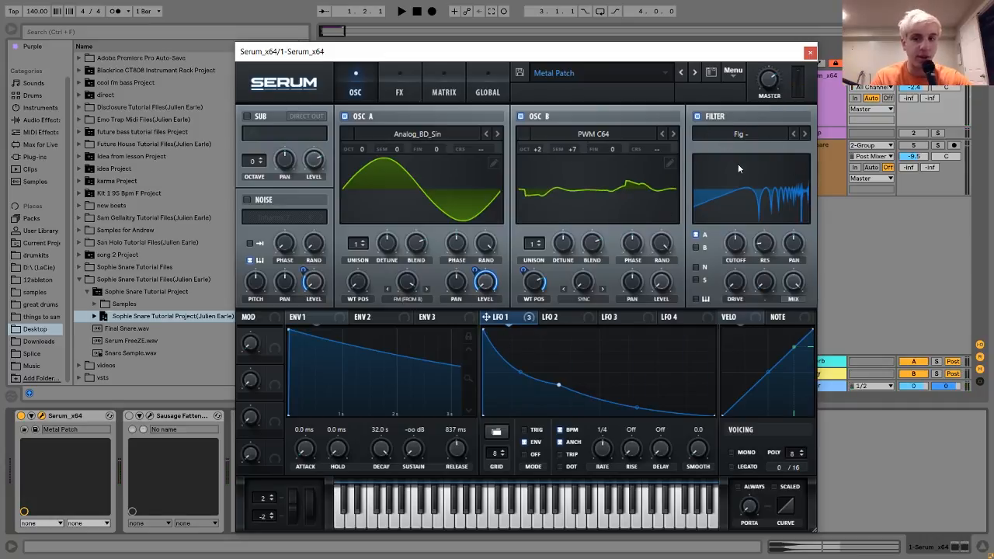
key(a)
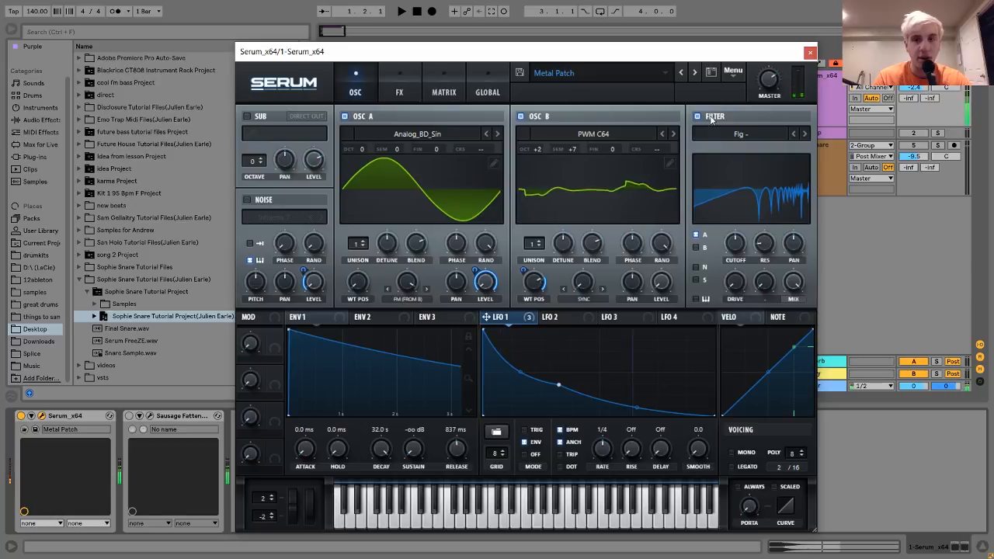
Compare the patch with Serum's Filter switched off and on while playing a note.
click(709, 116)
key(a)
click(710, 116)
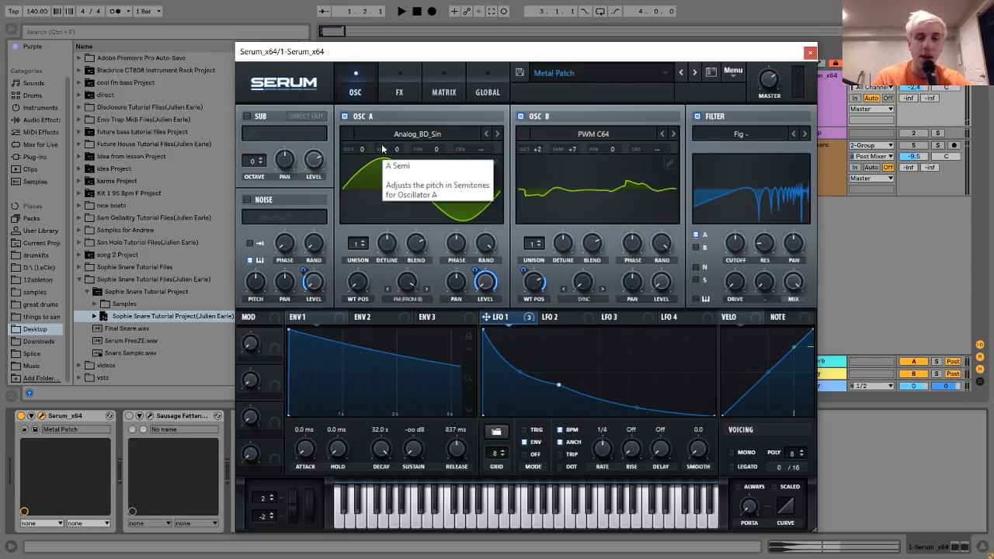
Show Serum's effects chain and compare the patch with Hyper/Dimension switched off and on.
click(411, 76)
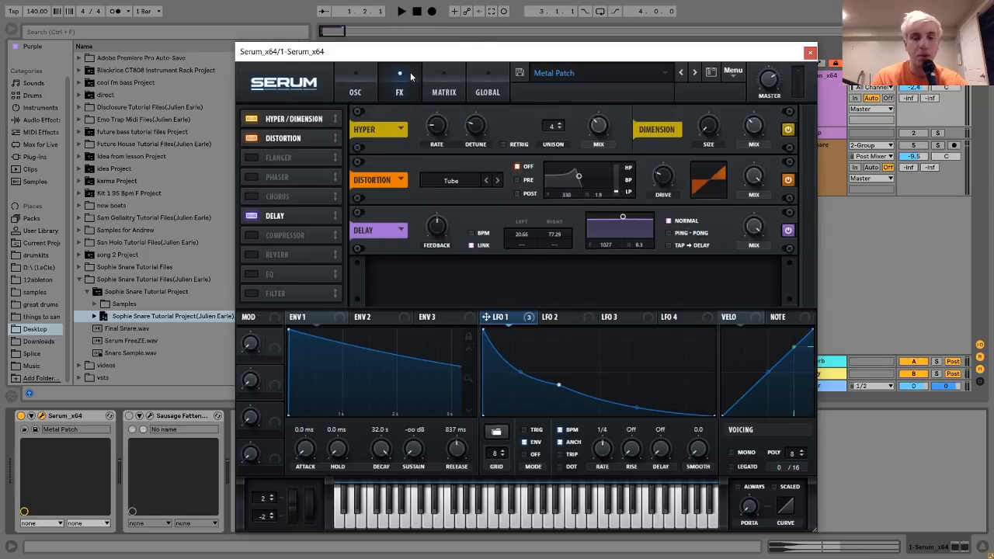
click(348, 91)
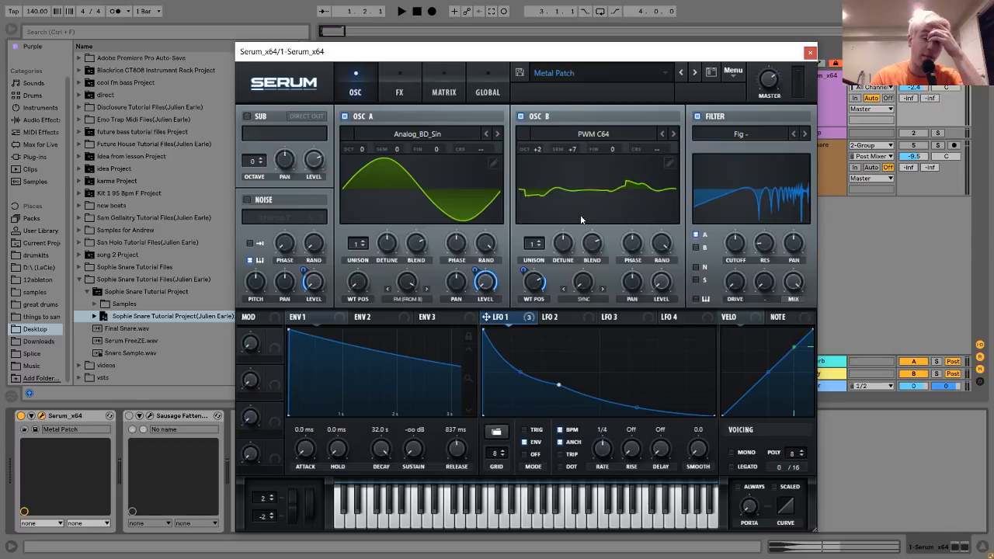
click(399, 81)
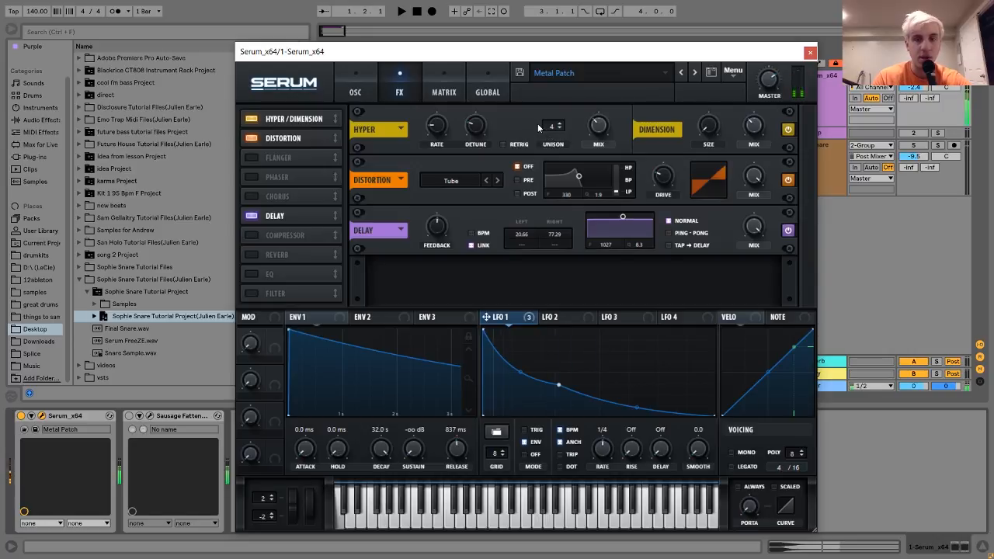
click(250, 119)
click(250, 118)
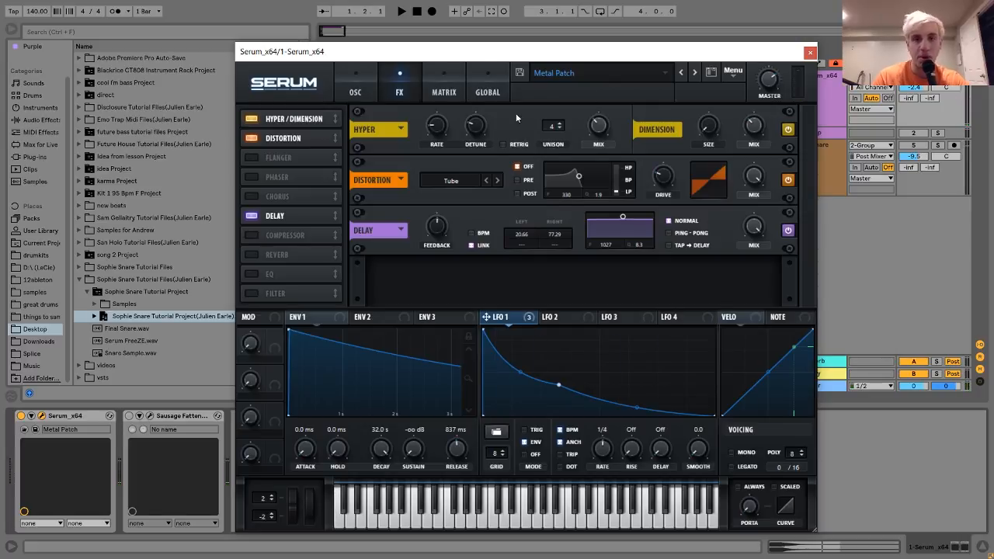
Compare the patch with Serum's Distortion and its Delay each switched off and on.
click(251, 138)
click(255, 138)
click(255, 138)
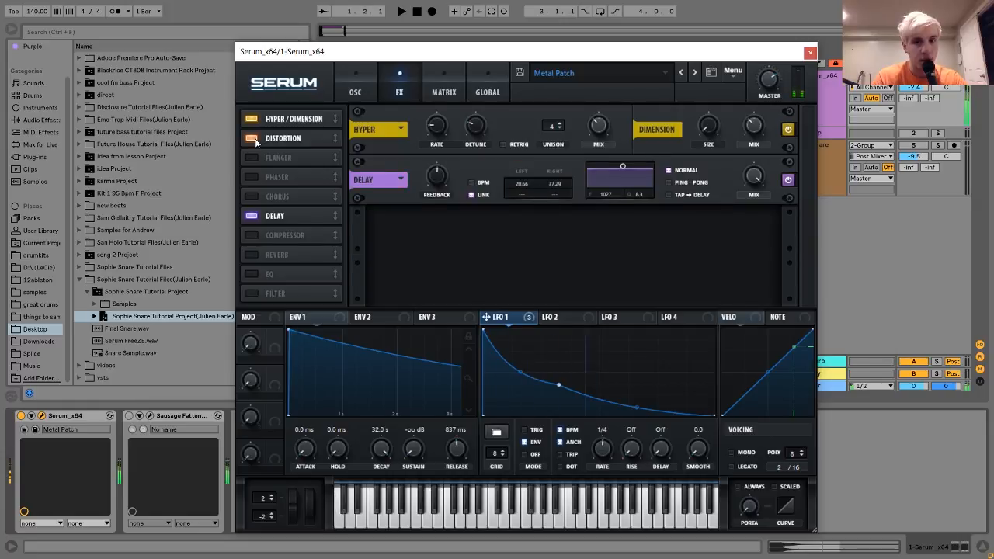
click(254, 138)
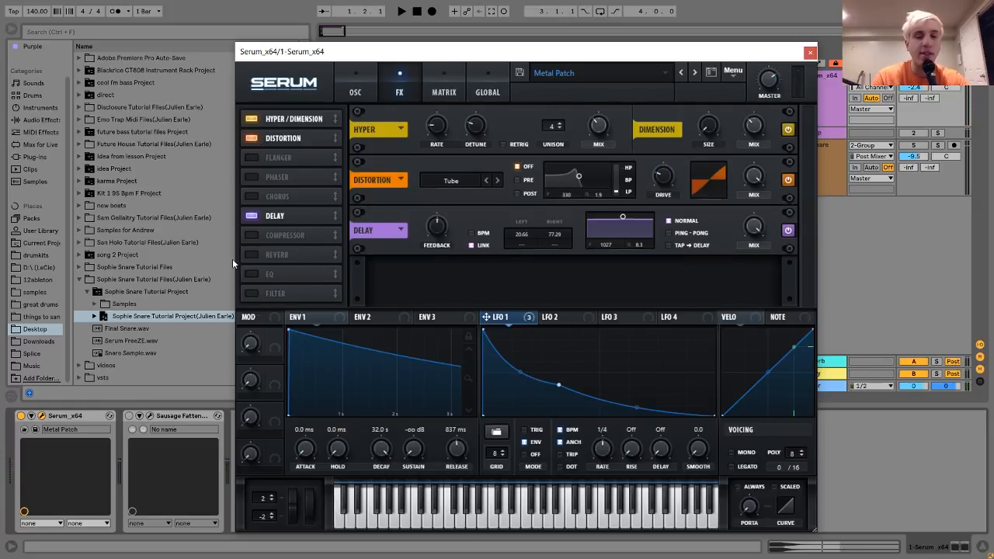
click(258, 217)
click(258, 217)
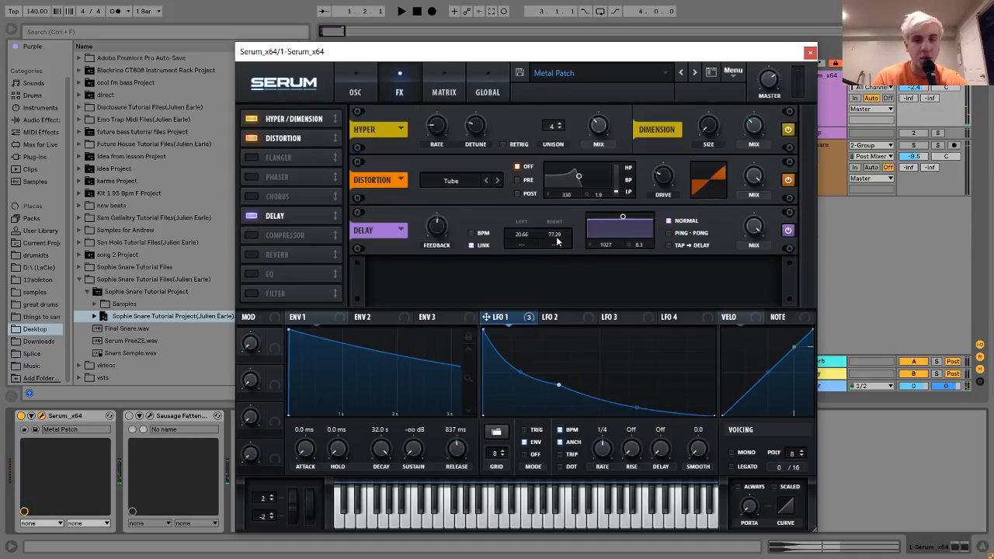
Set Serum's left and right delay times to 23.57, compare the sound with Delay off and on, and close Serum.
mouse_move(554, 242)
mouse_down()
mouse_move(548, 236)
mouse_move(548, 251)
mouse_up()
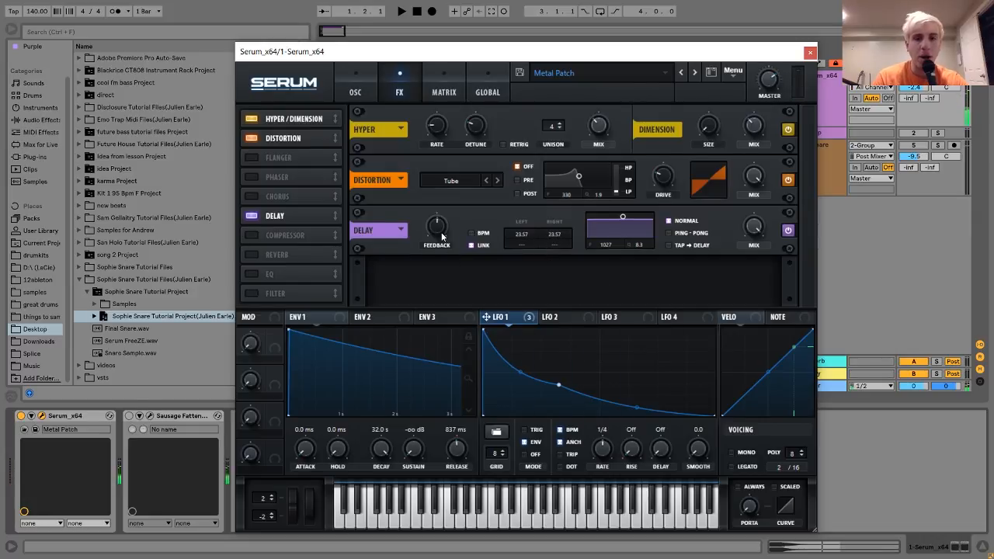
click(249, 218)
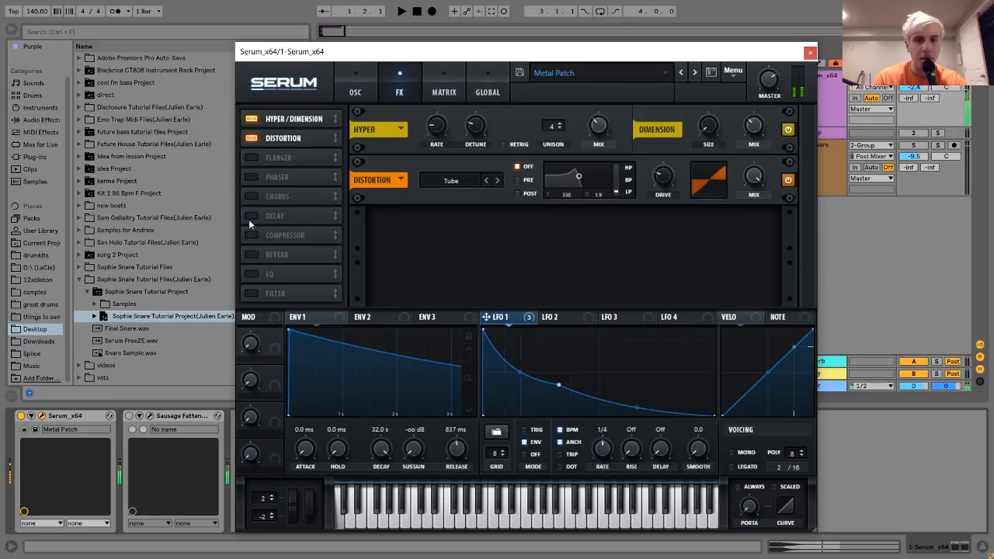
click(249, 219)
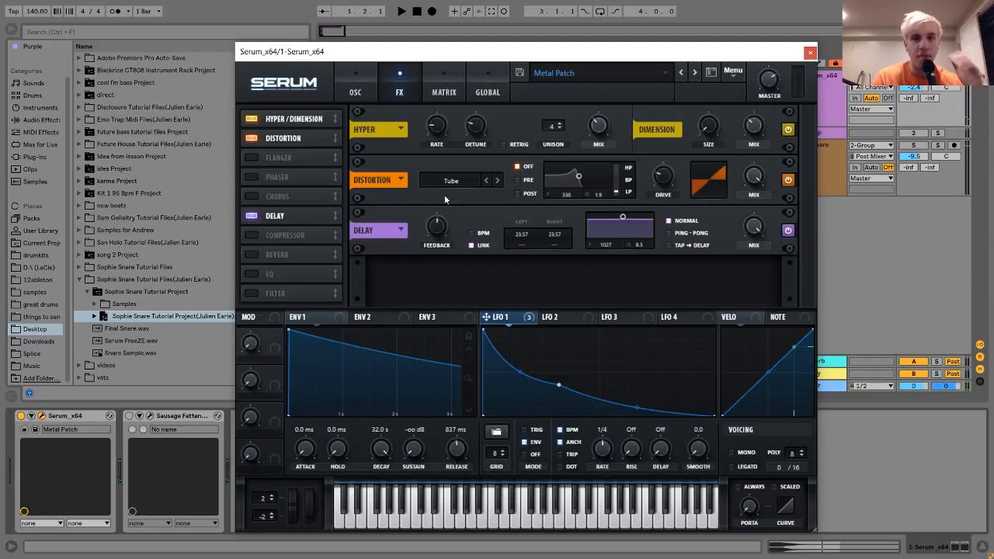
click(358, 92)
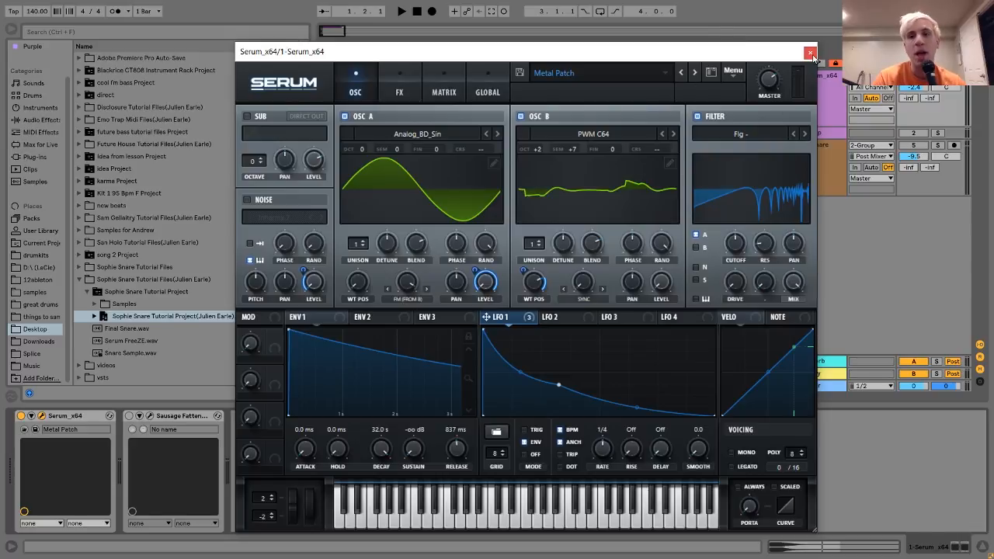
click(810, 54)
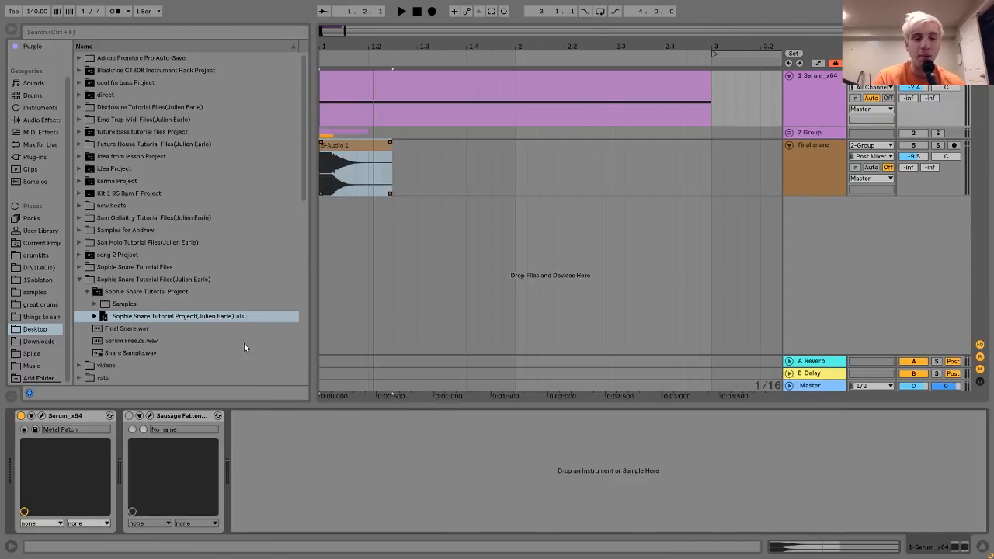
Switch on Sausage Fattener on the Serum_x64 track, view its Fatness and Color settings, and close its window.
click(150, 416)
click(130, 416)
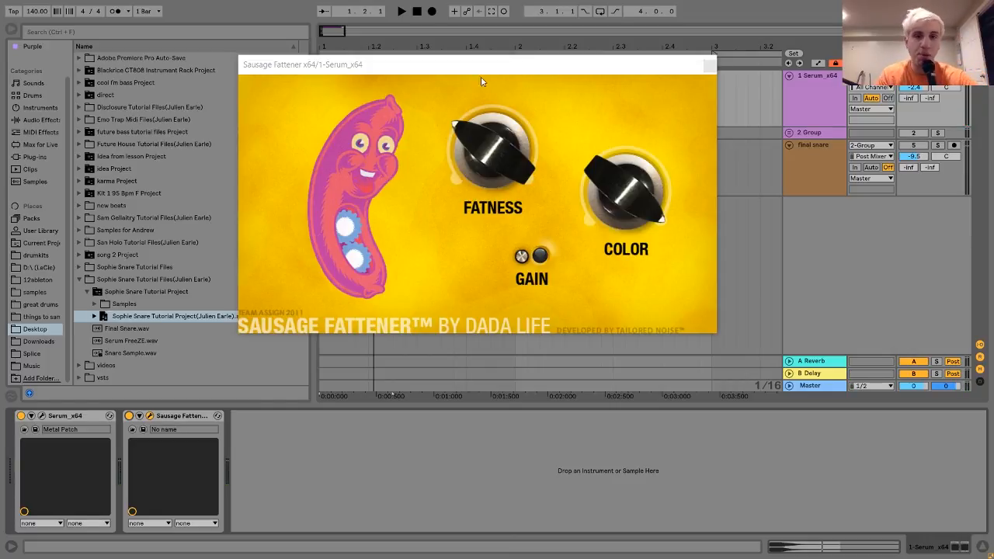
click(710, 64)
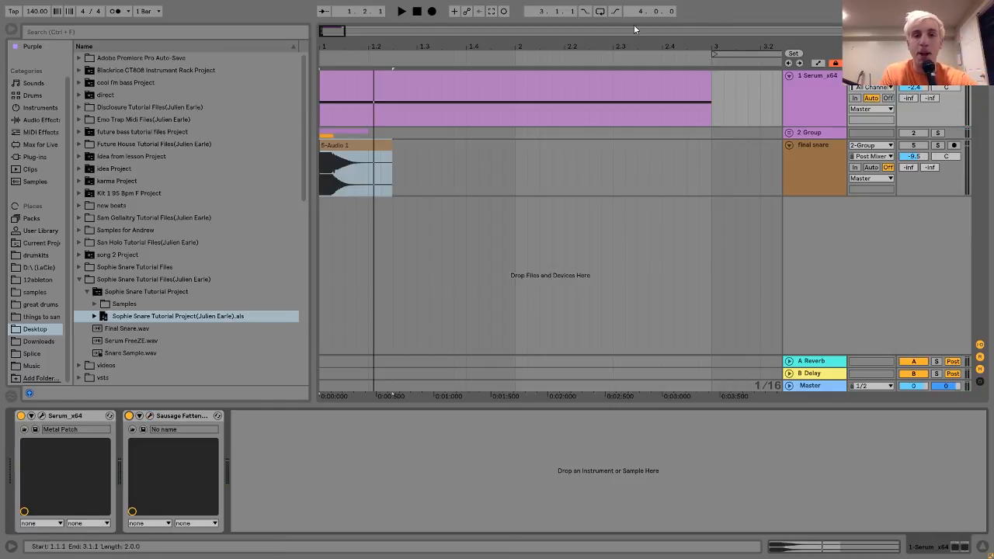
Expand the 2 Group track, select the frozen Serum_x64 clip inside it, and solo that track.
click(790, 133)
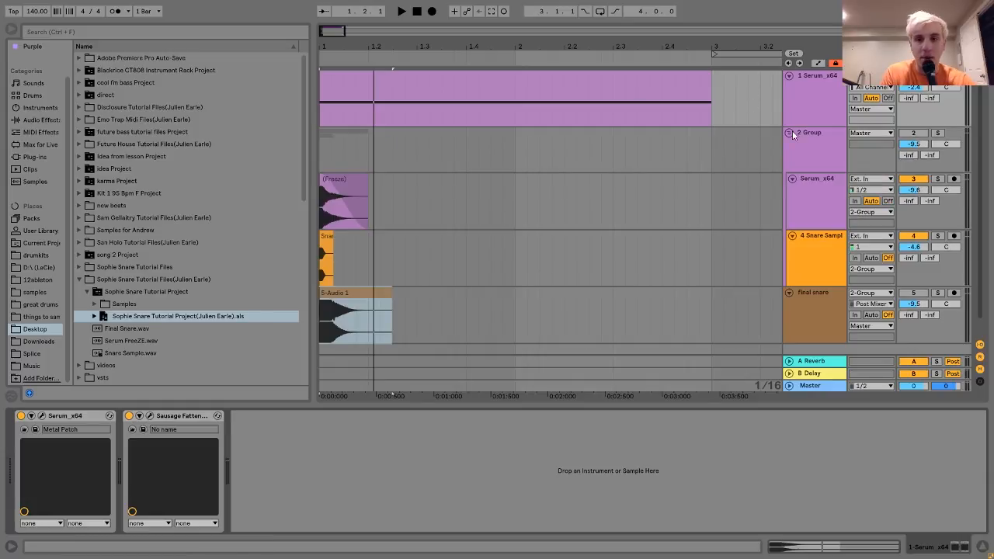
click(808, 187)
click(359, 180)
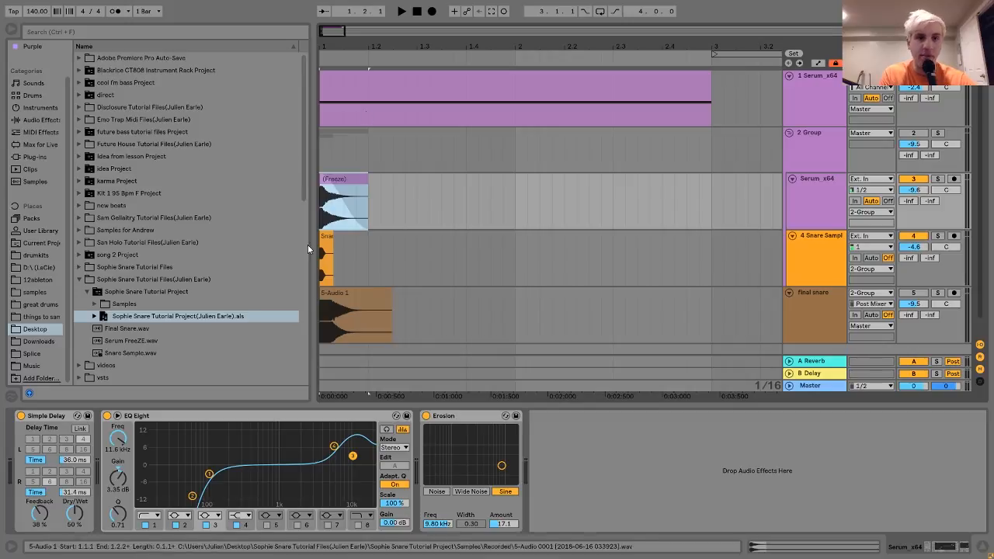
click(937, 179)
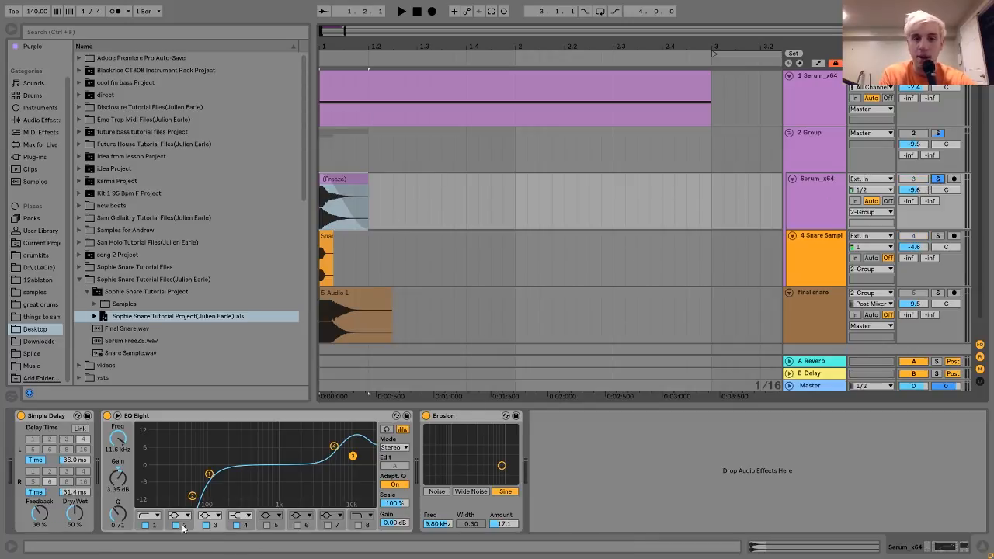
Bypass Erosion, EQ Eight and Simple Delay on the frozen Serum track and audition the dry clip with 2 Group activated.
click(426, 416)
click(107, 415)
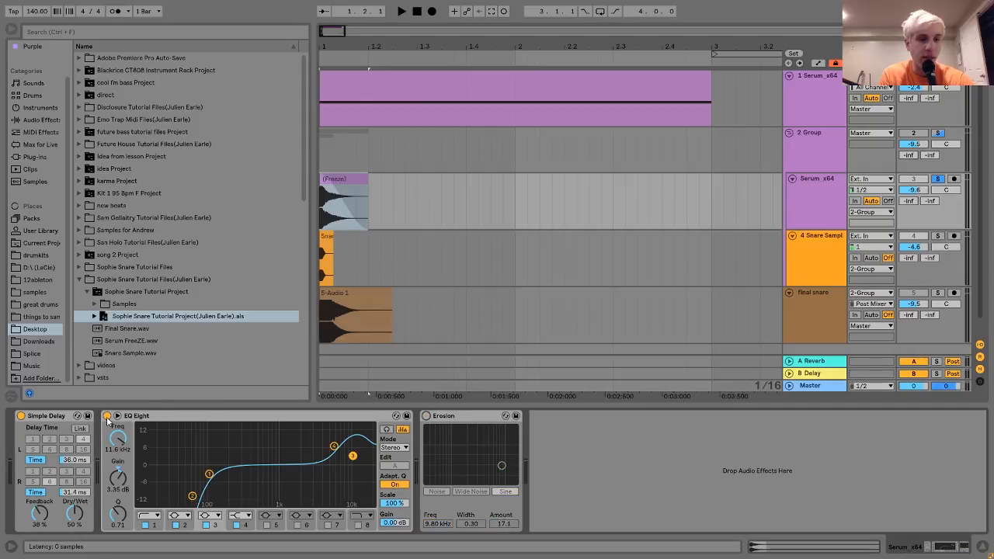
click(21, 415)
key(space)
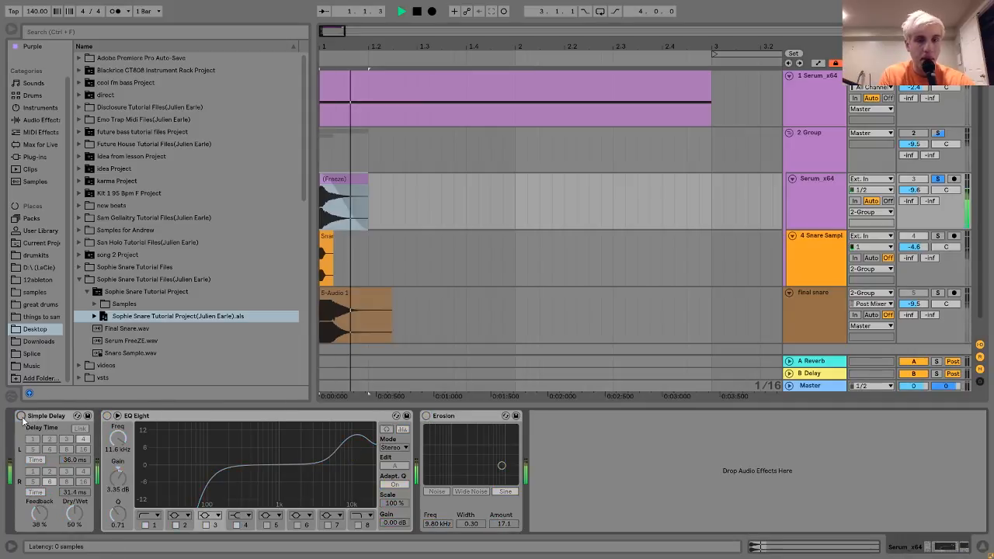
key(space)
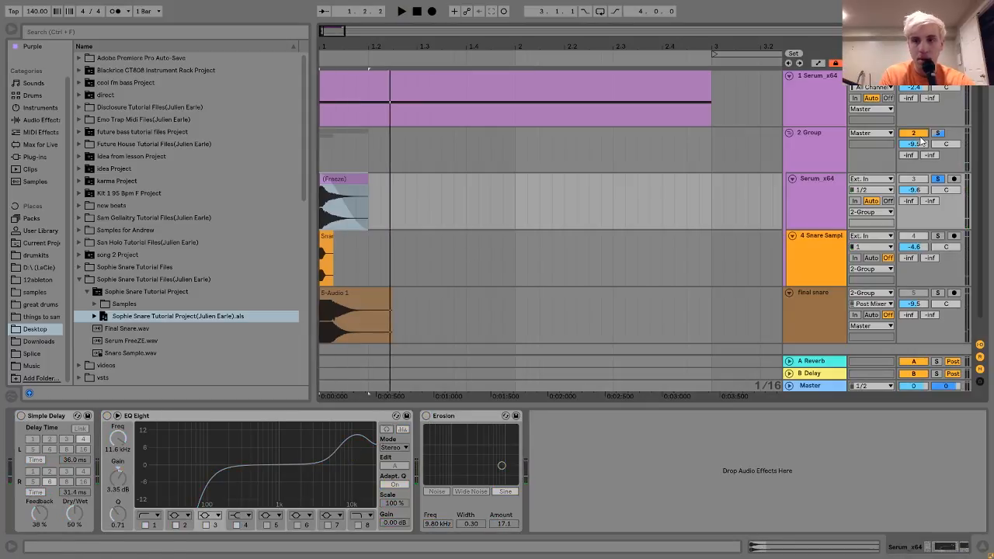
key(space)
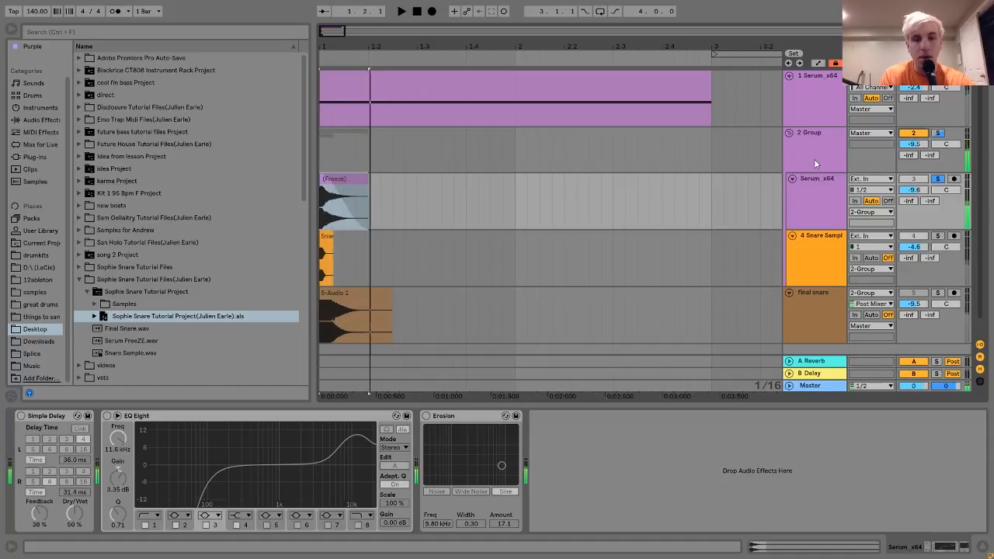
key(space)
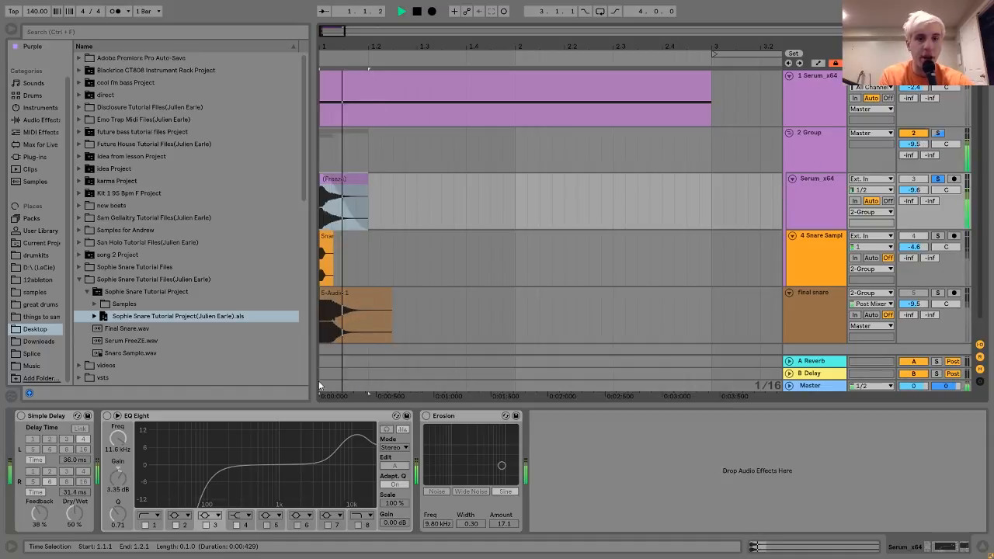
Switch on Simple Delay on the frozen Serum_x64 track and audition the clip.
click(21, 417)
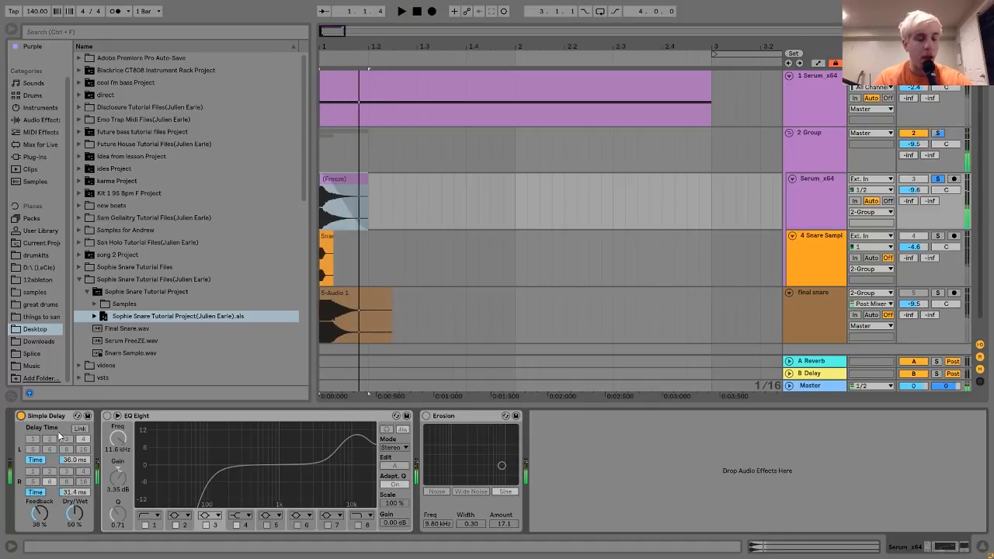
key(space)
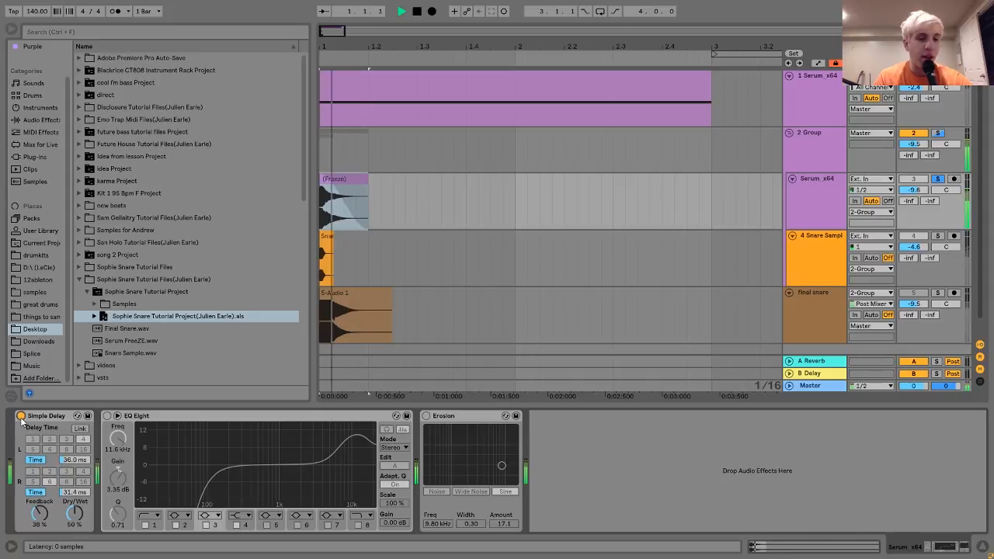
key(space)
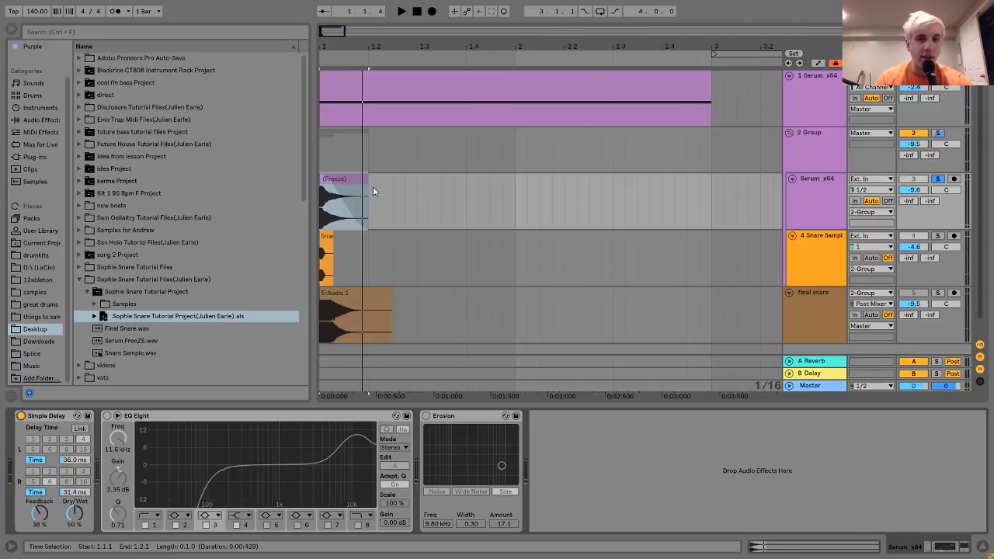
Bypass Sausage Fattener on 2 Group, reset the frozen Serum_x64 track's volume to 0 dB, and audition it.
click(841, 152)
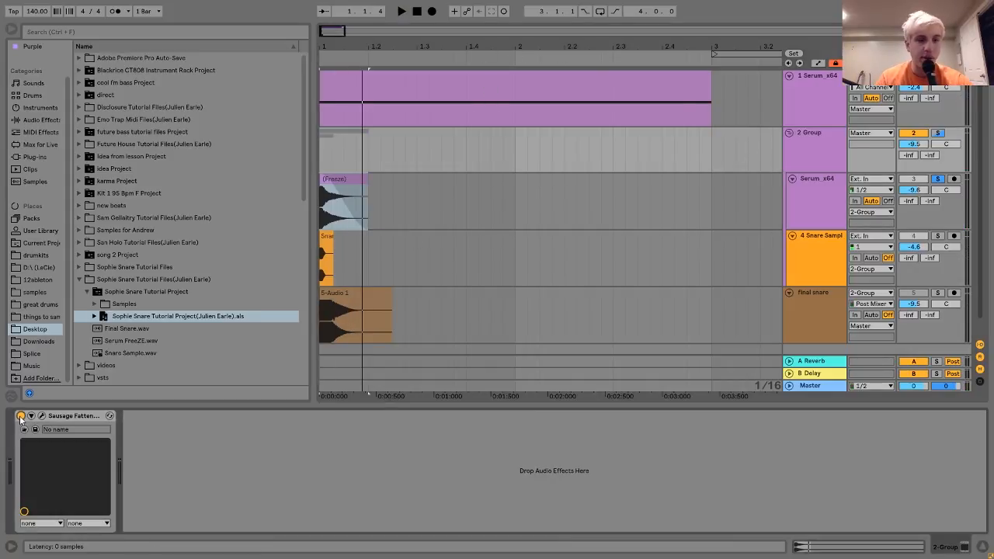
key(space)
click(807, 188)
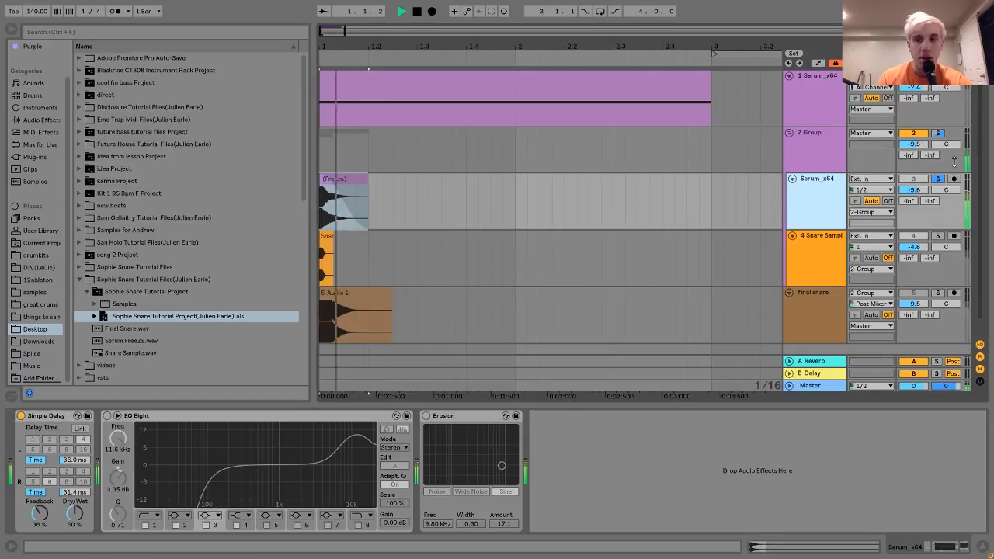
click(919, 191)
key(Delete)
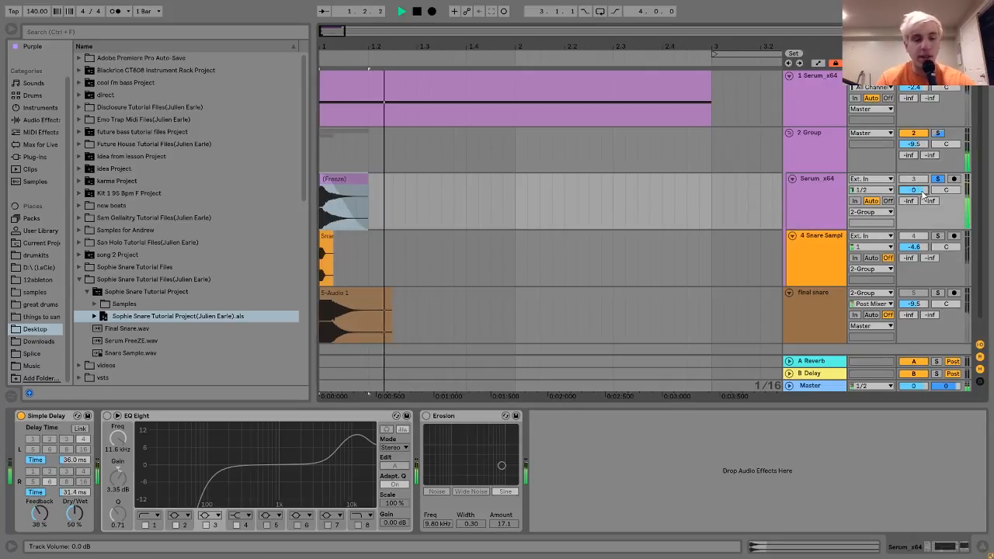
key(space)
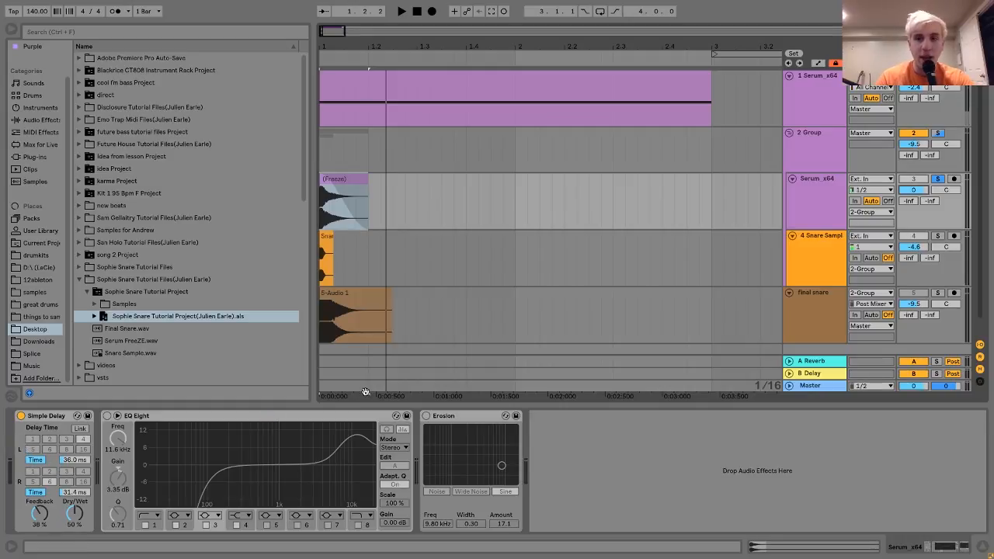
key(space)
key(space)
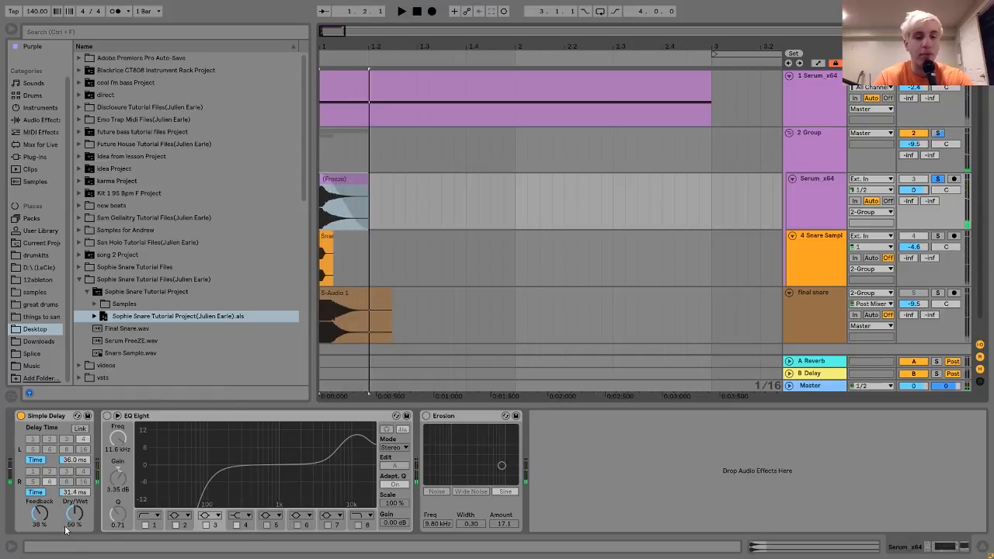
Switch on EQ Eight and Erosion on the frozen Serum_x64 track, comparing playback with Erosion off and on.
click(107, 417)
key(space)
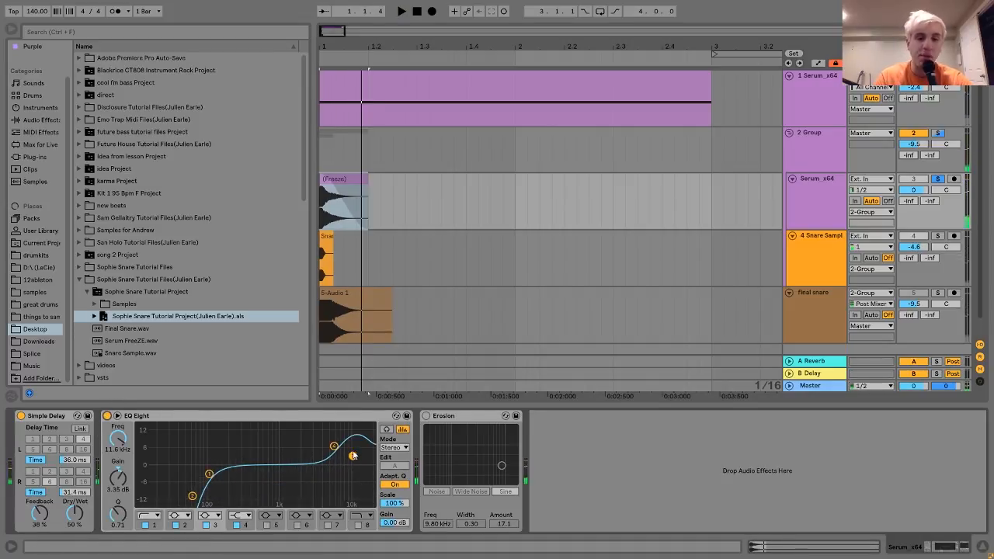
click(425, 417)
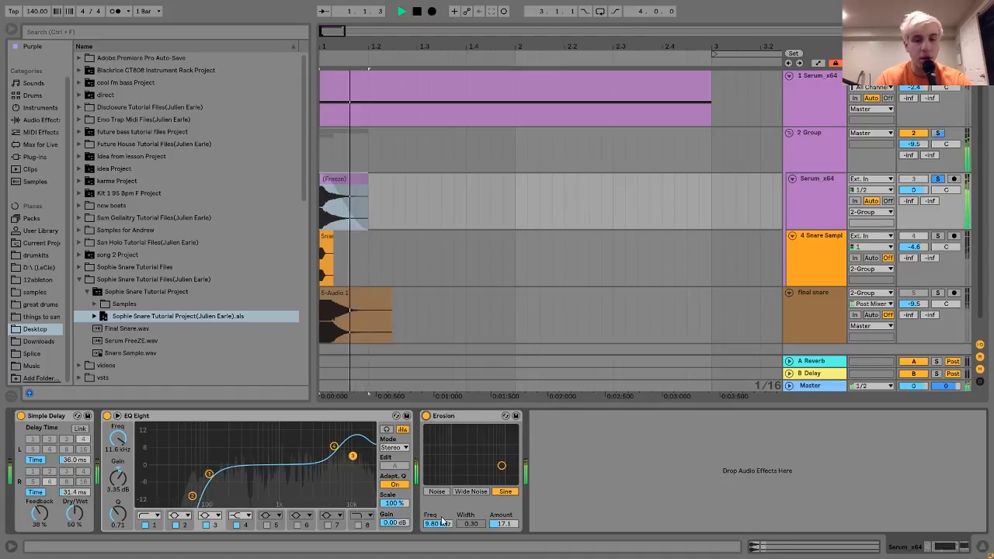
click(426, 417)
key(space)
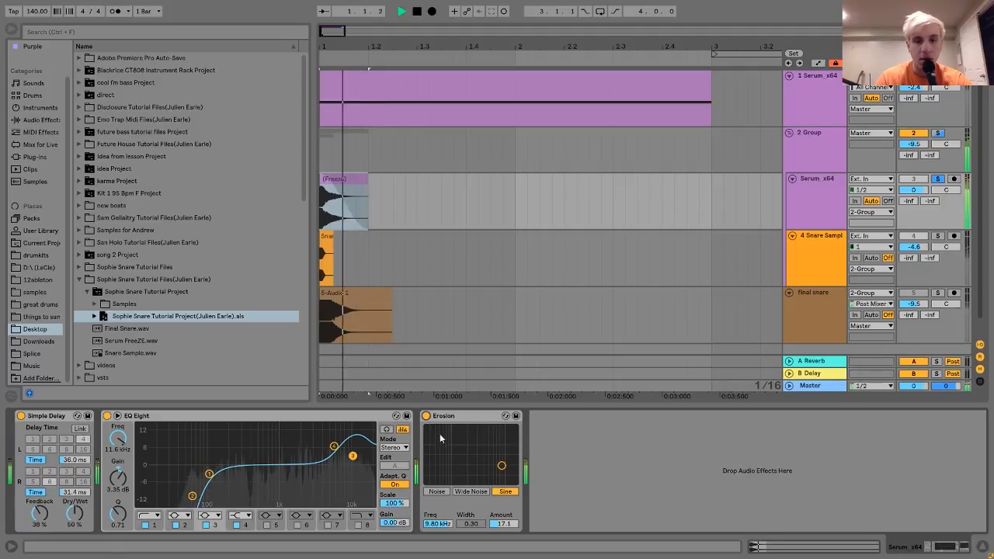
click(426, 417)
key(space)
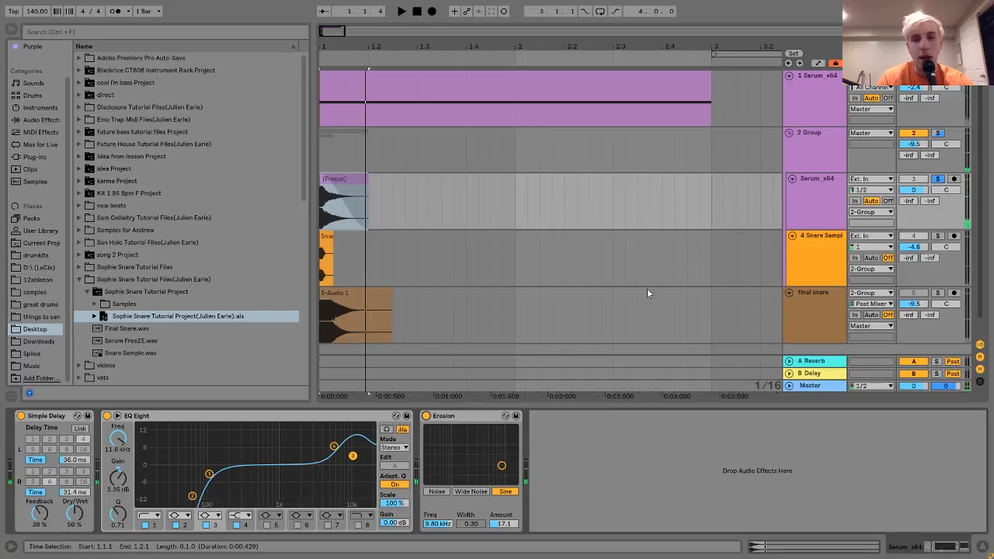
Solo the 4 Snare Sample track and audition its clip with Simple Delay active.
click(821, 253)
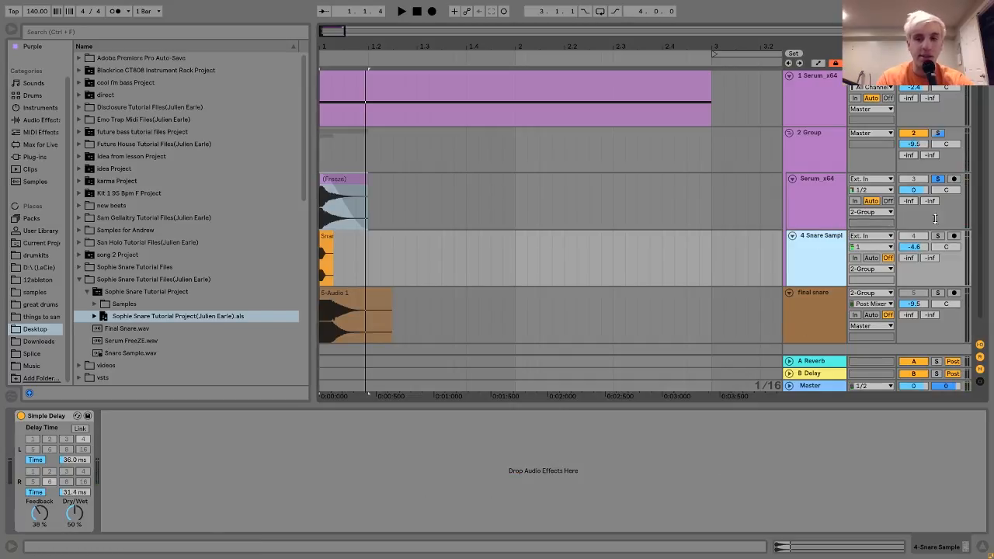
click(939, 236)
key(space)
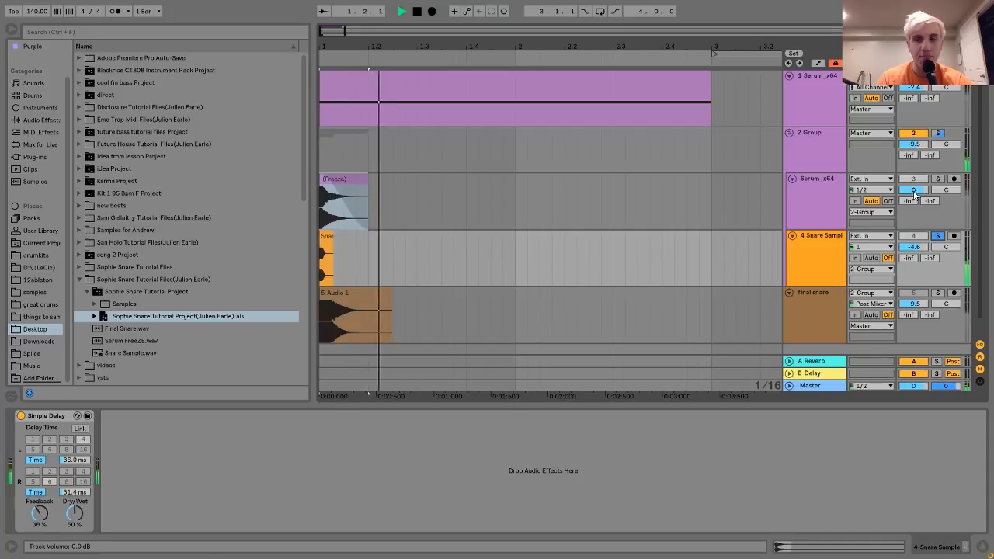
key(space)
key(space)
key(space)
click(827, 247)
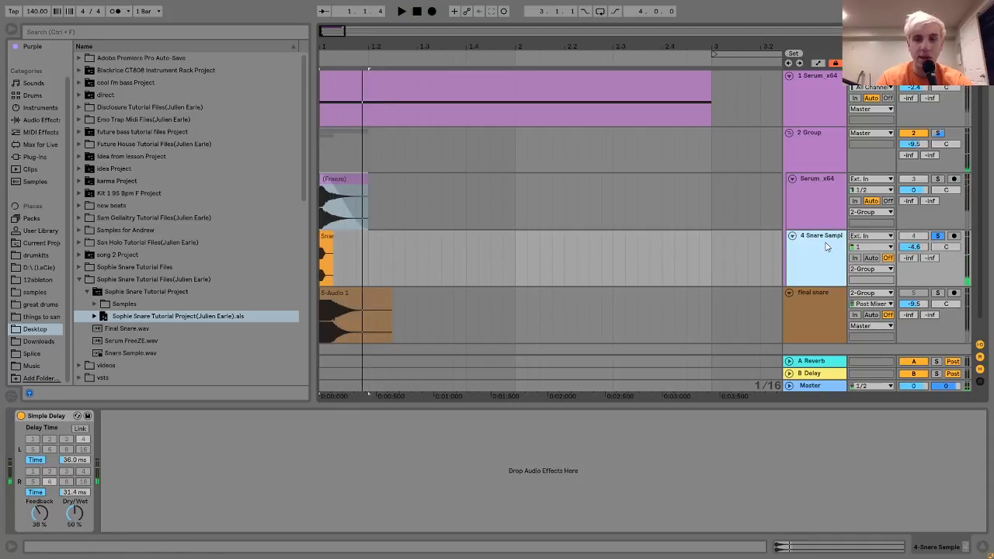
key(space)
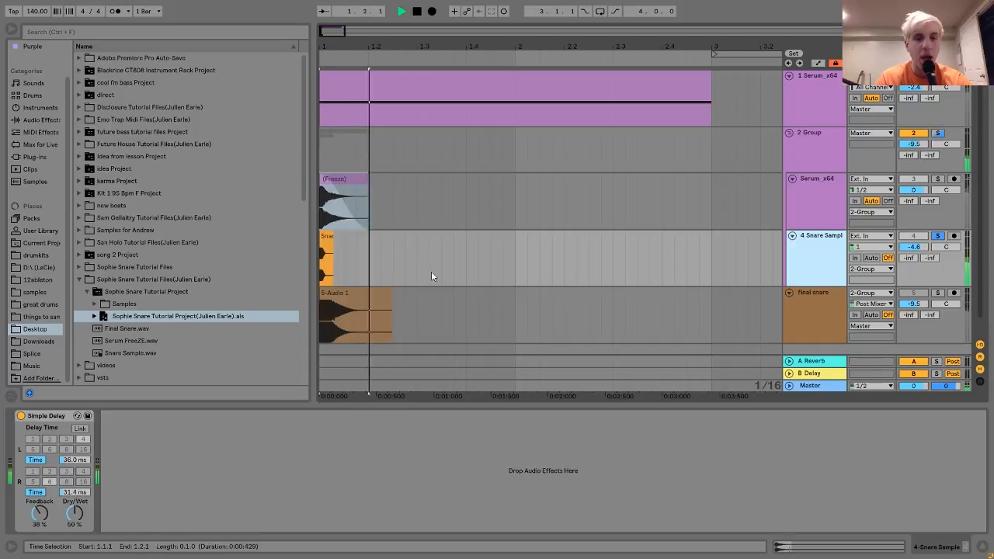
key(space)
Audition the snare sample with Simple Delay bypassed and switch the delay back on.
click(20, 417)
key(space)
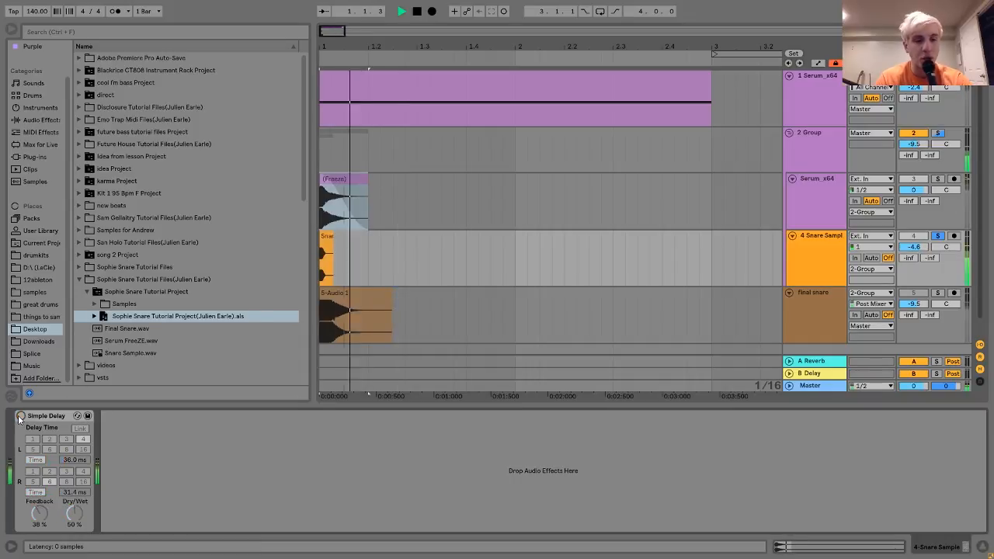
key(space)
click(21, 416)
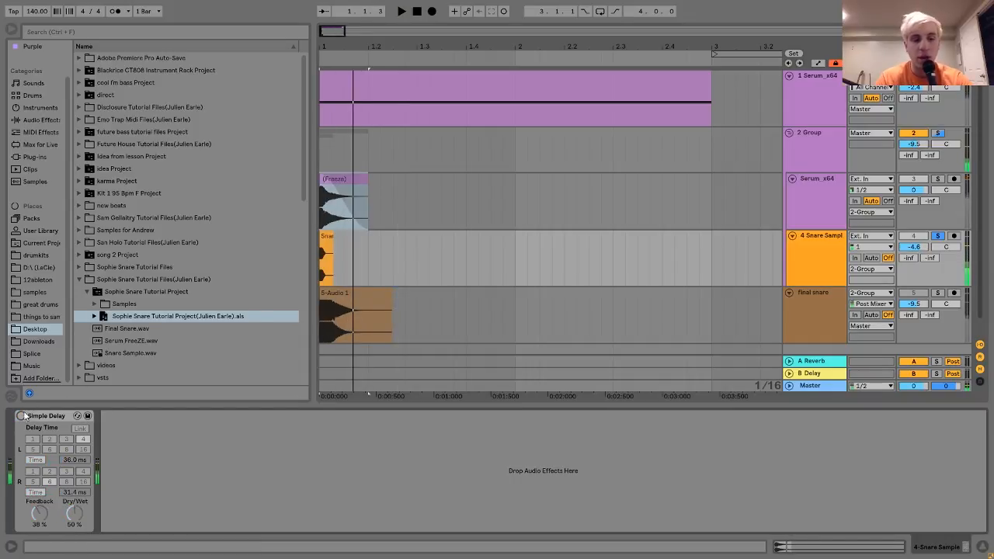
Solo the frozen Serum_x64 track to audition it and view its effects, and return the solo to 4 Snare Sample.
click(937, 179)
key(space)
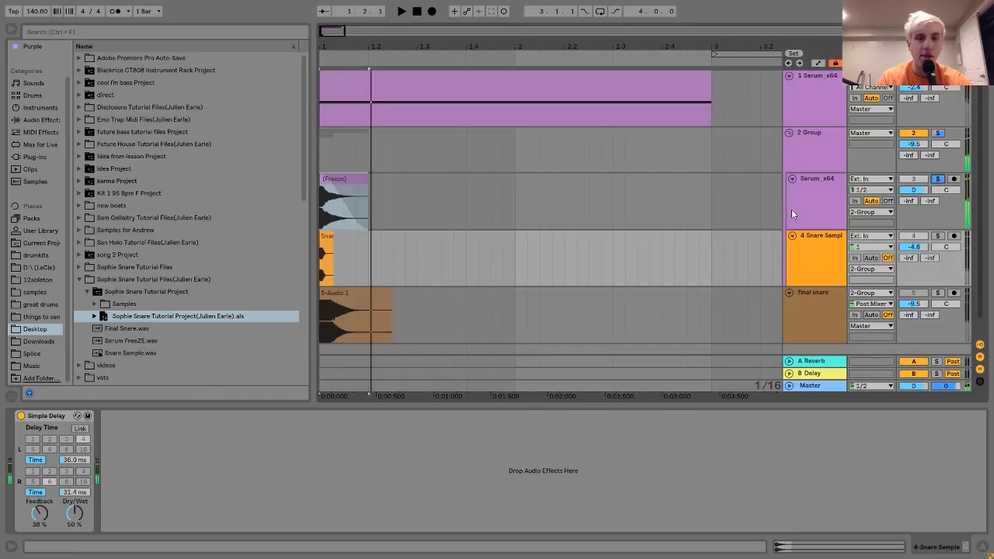
click(792, 209)
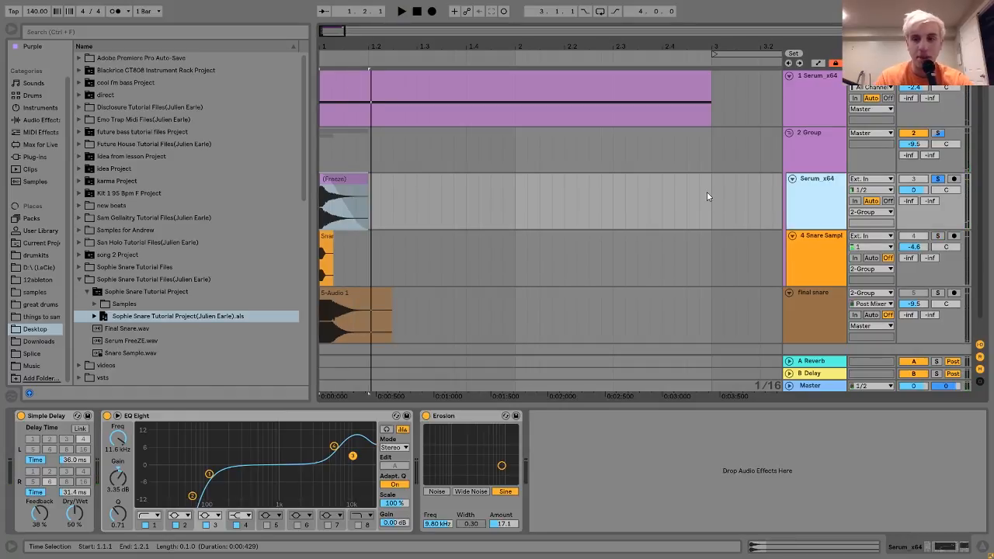
click(938, 236)
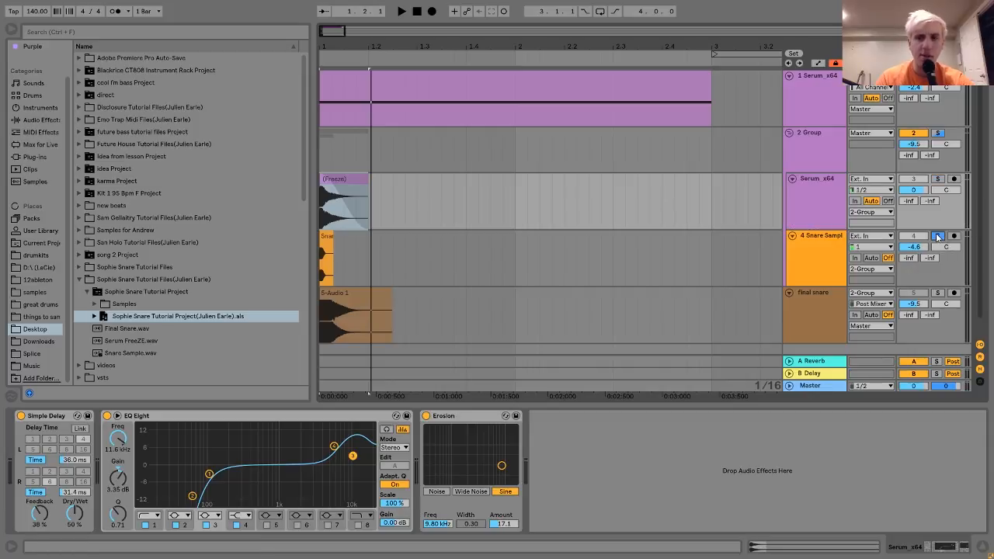
click(803, 240)
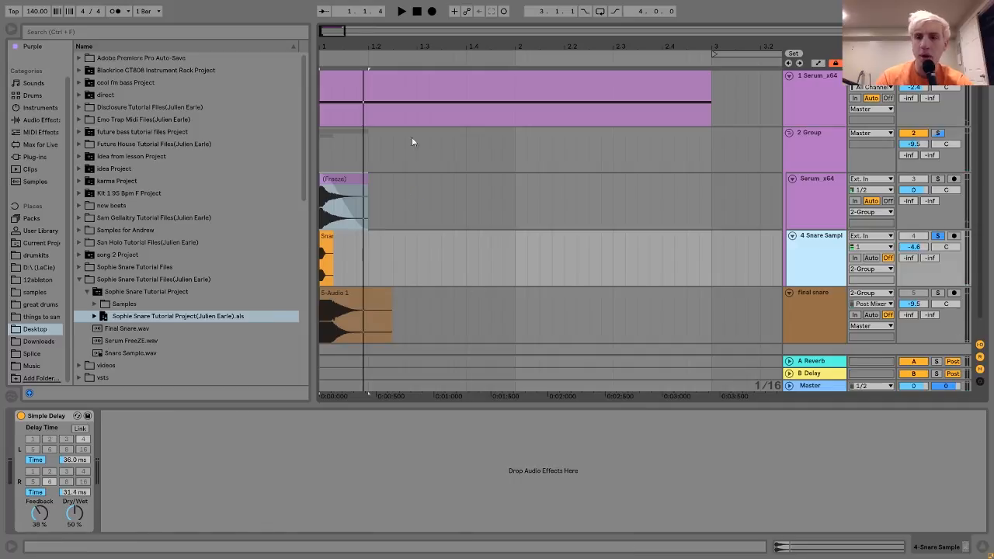
Solo 2 Group as a whole and audition the Serum and snare sample layers together.
click(939, 134)
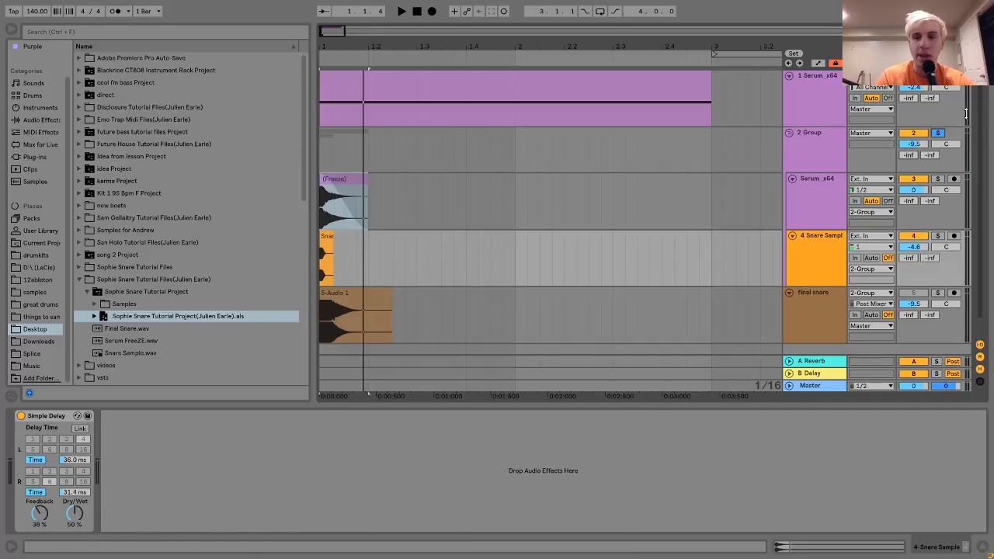
key(space)
click(832, 138)
key(space)
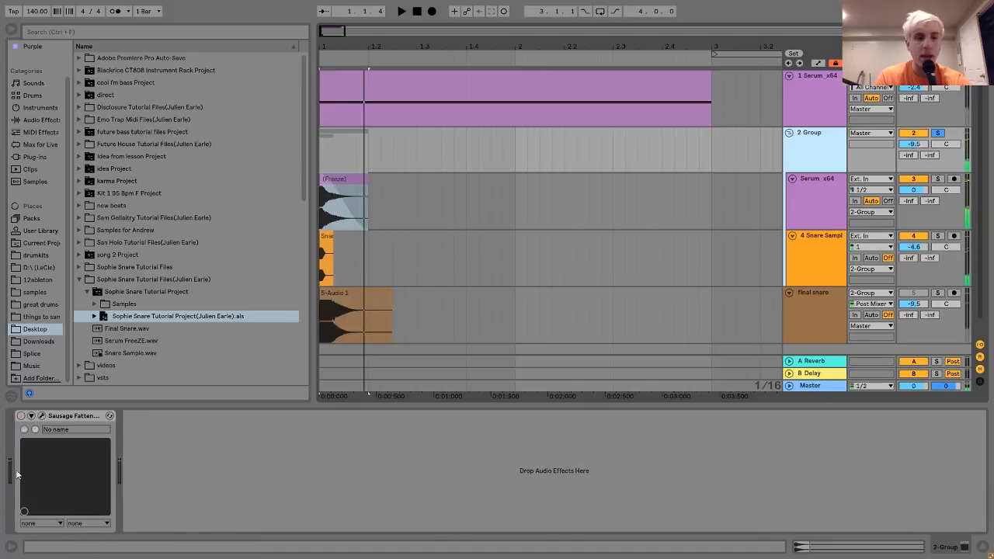
Switch on Sausage Fattener on 2 Group, view its Fatness and Color settings, audition the layered snare, and close the plugin window.
click(19, 422)
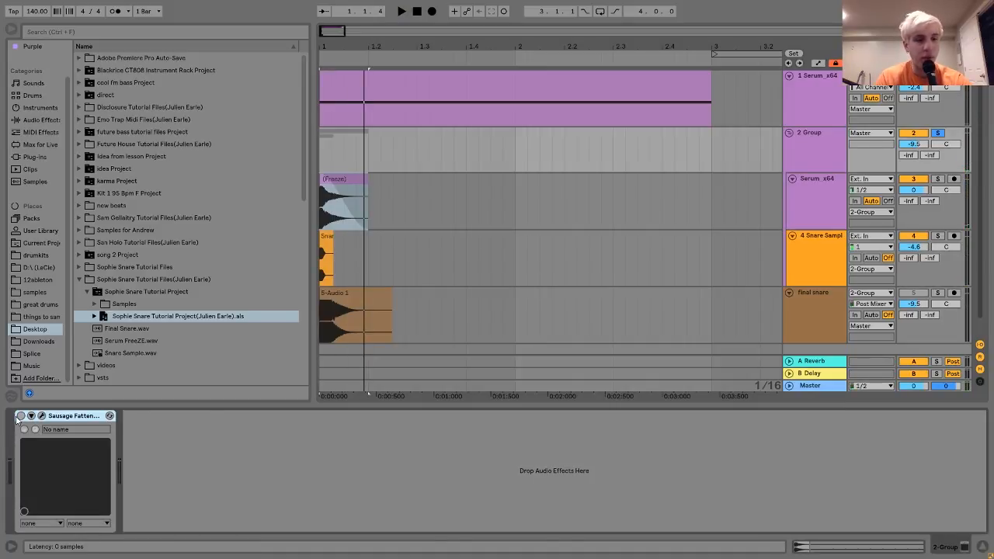
click(43, 417)
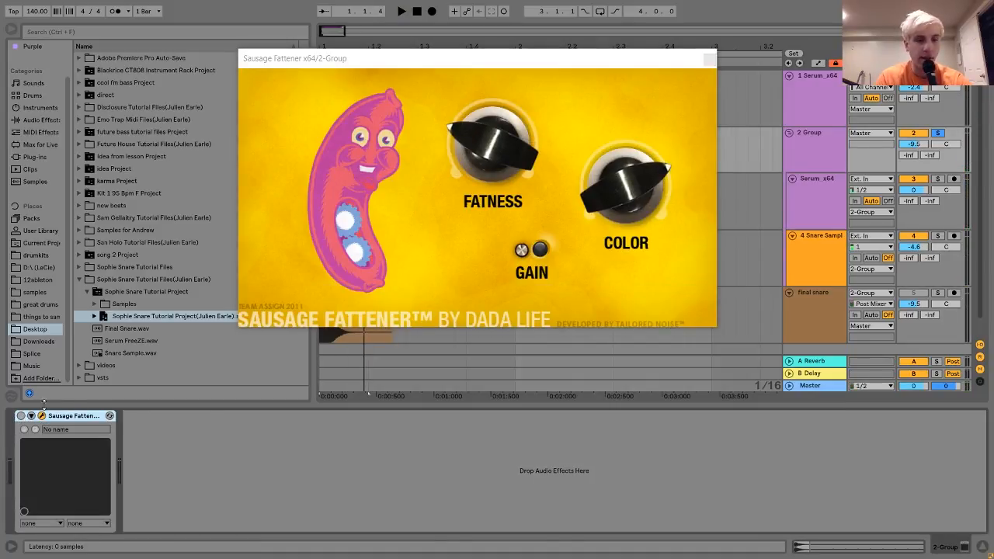
click(21, 416)
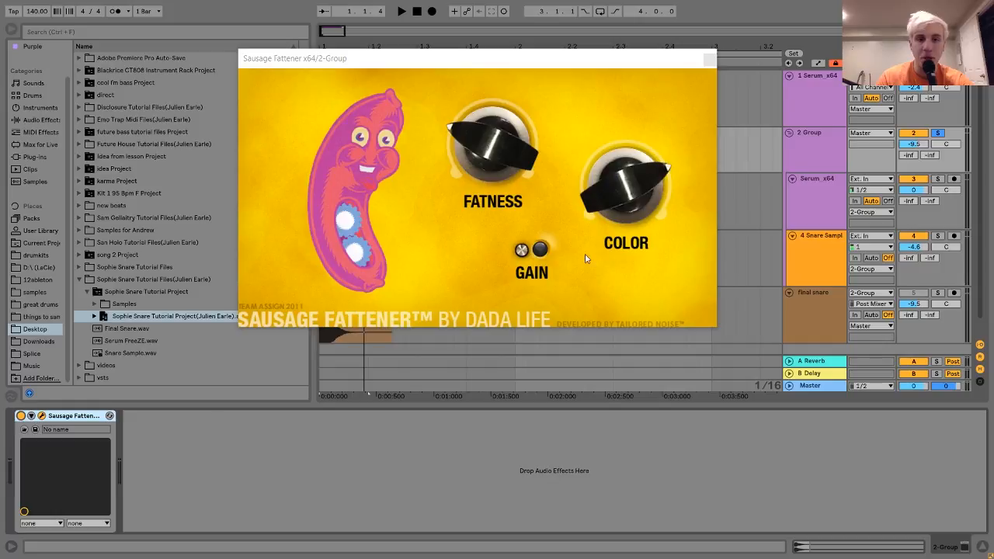
key(space)
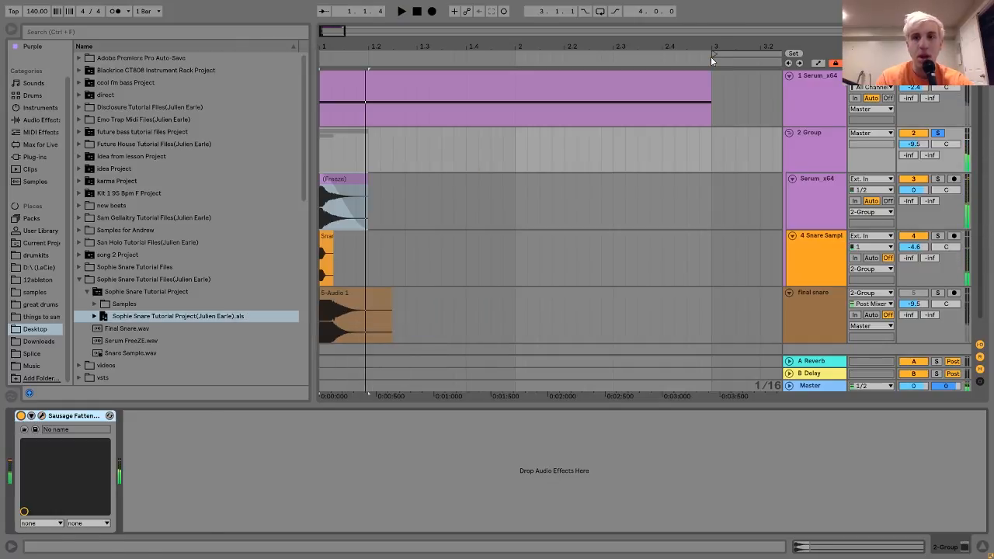
click(709, 59)
key(space)
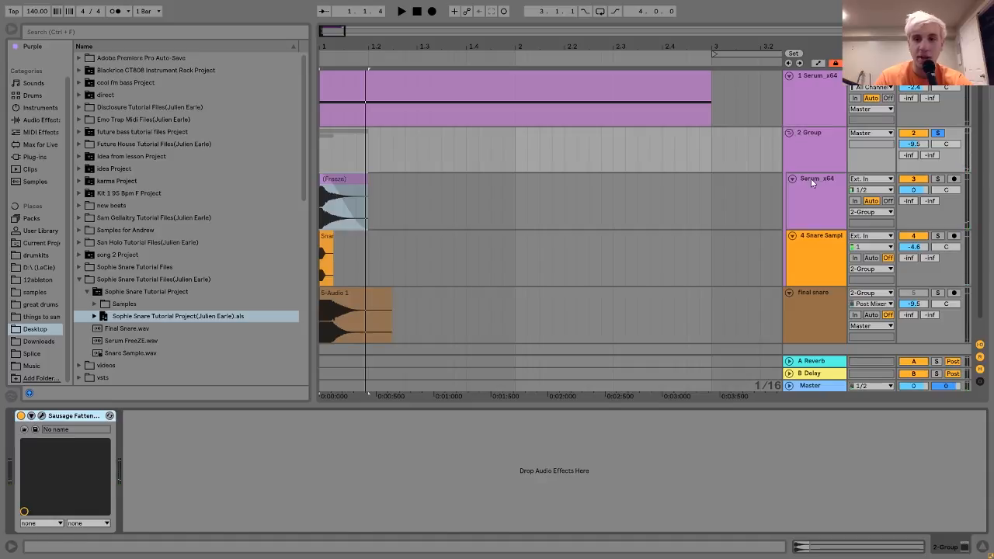
Set the frozen Serum_x64 track's volume to -9 dB and audition the layered group.
click(812, 183)
click(789, 133)
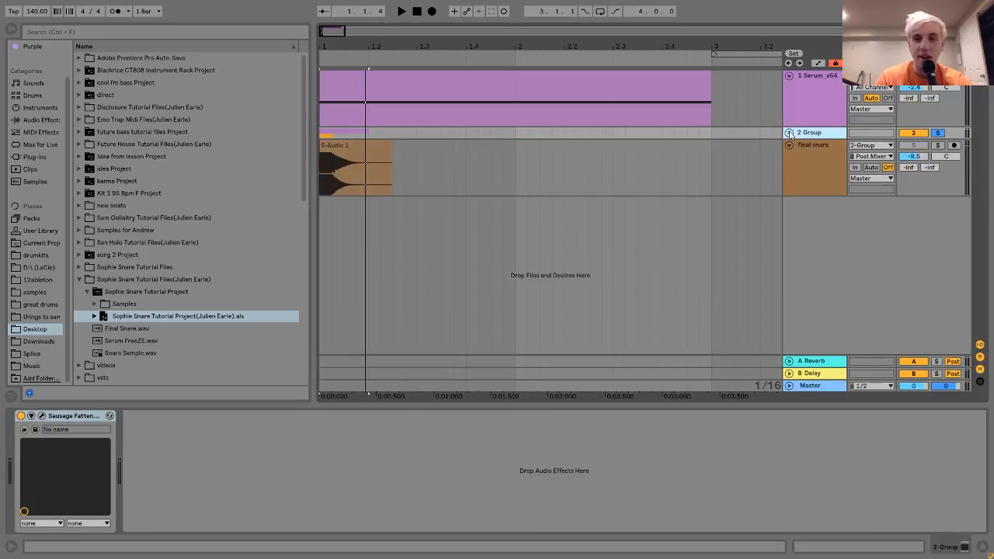
click(789, 133)
click(906, 191)
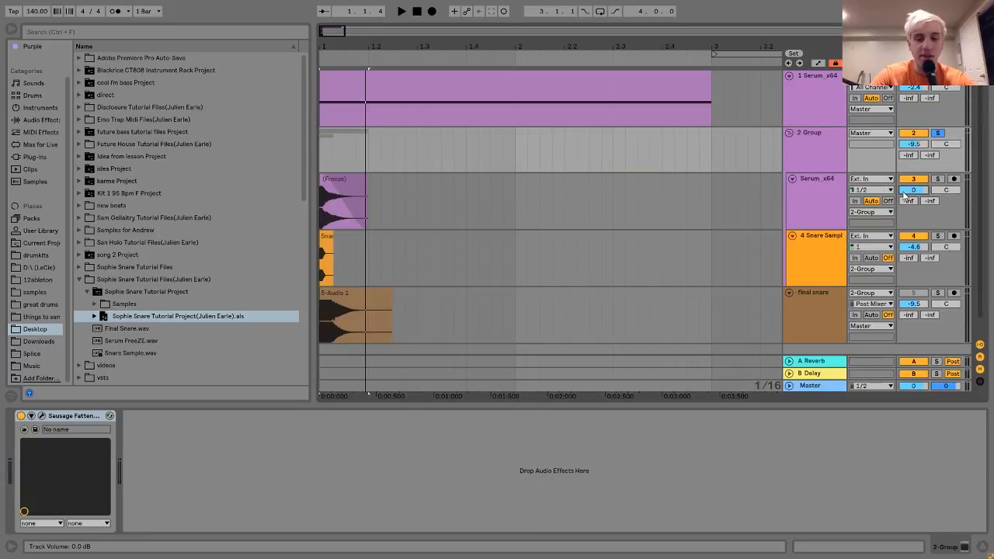
text(-9)
key(Return)
key(space)
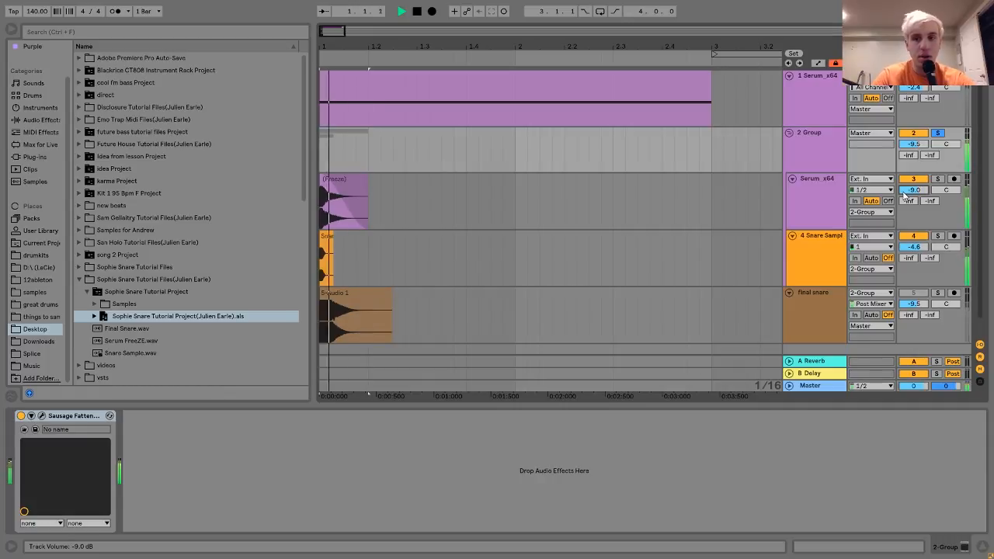
key(space)
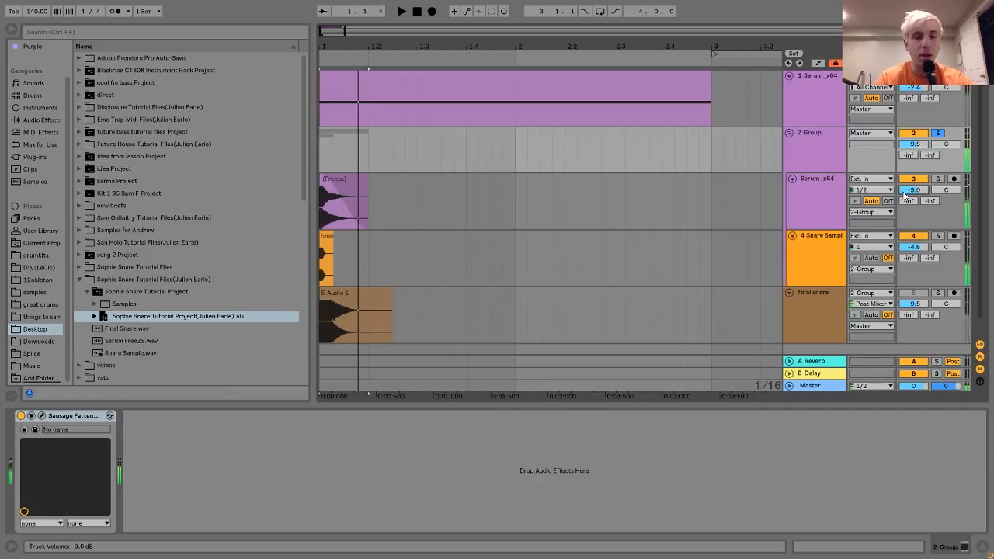
Collapse 2 Group, solo the final snare track and audition its clip.
click(789, 132)
click(937, 146)
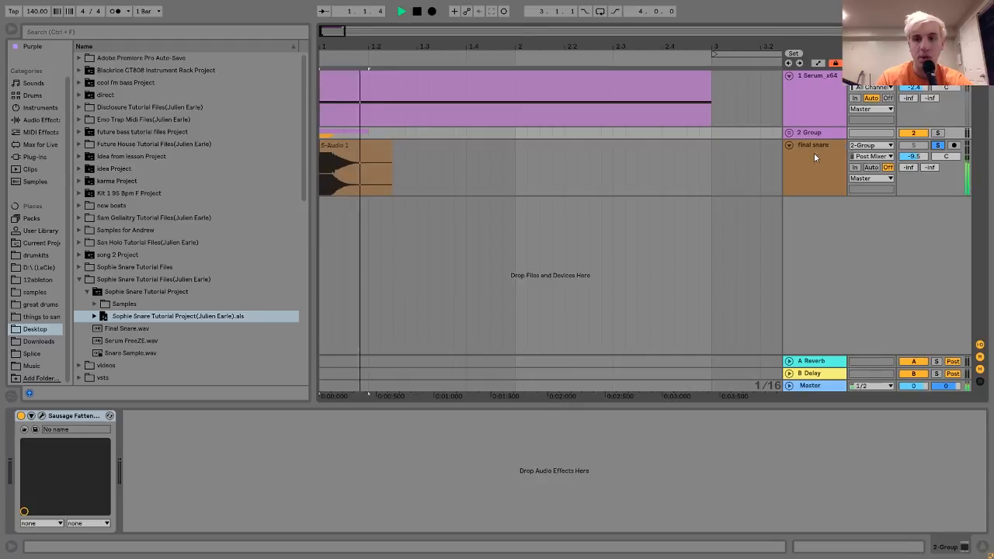
click(813, 153)
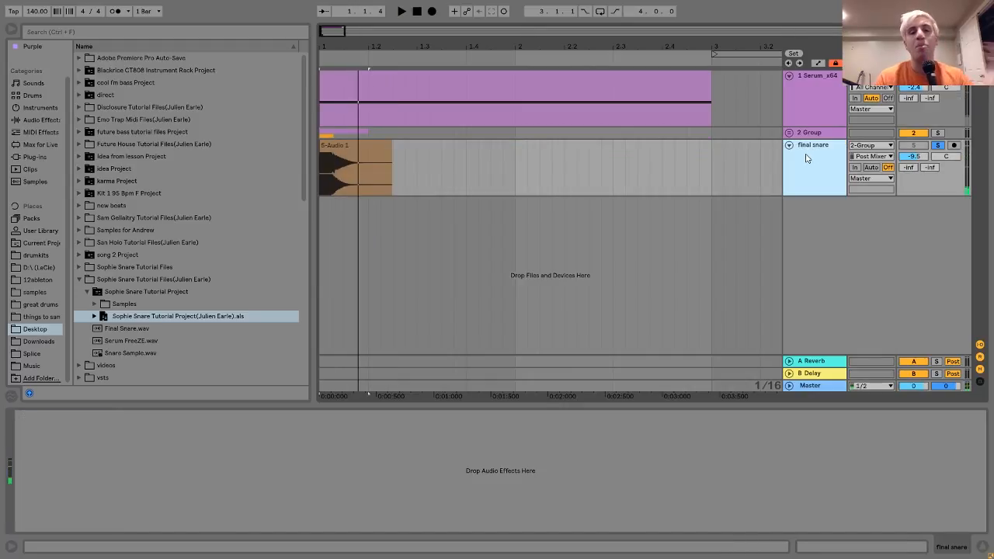
Open the Serum window with Metal Patch on the 1 Serum_x64 track to review the patch.
click(800, 77)
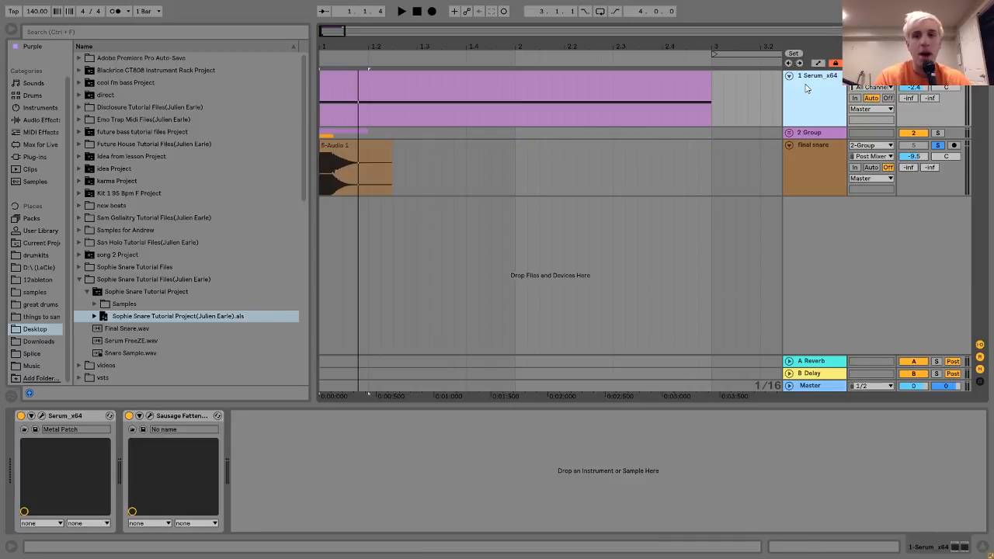
click(42, 416)
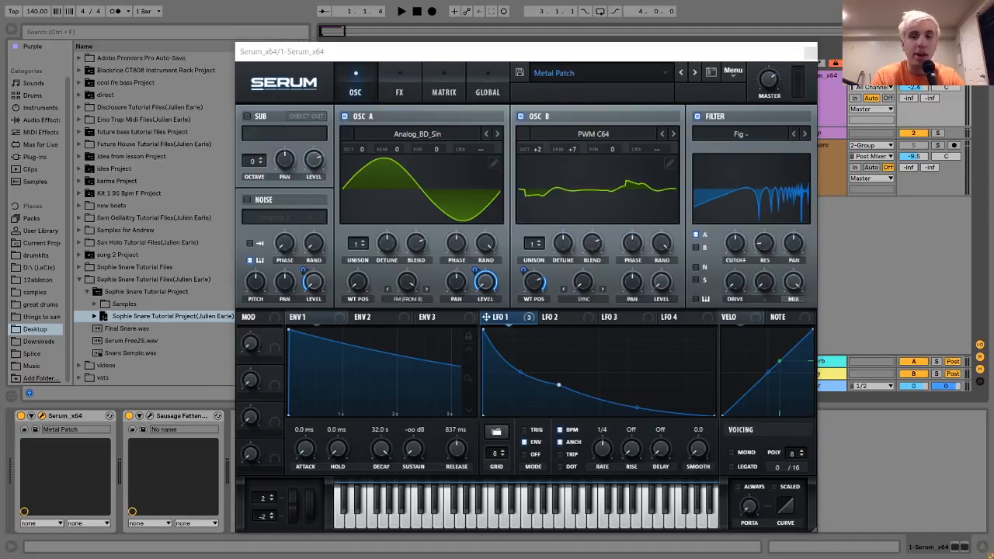
click(839, 85)
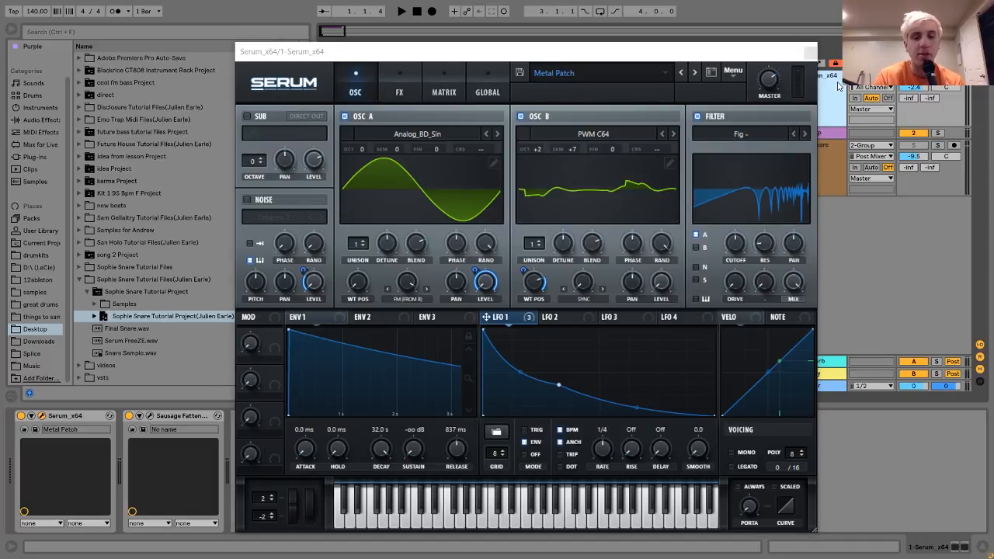